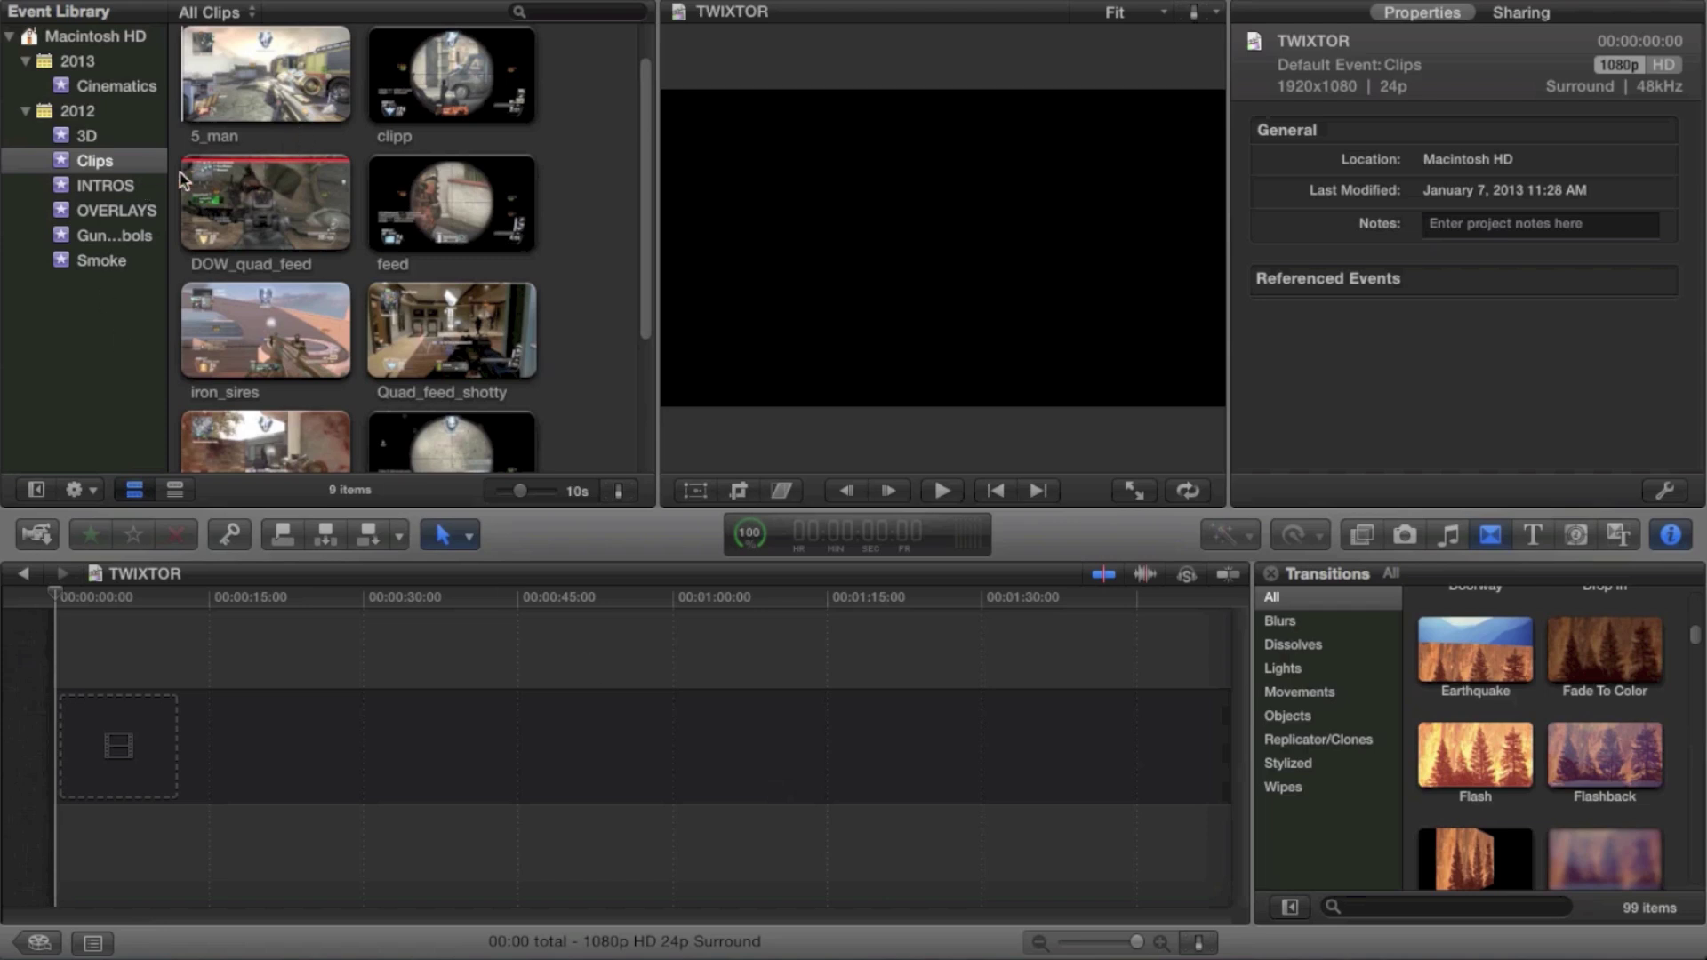
Load the 5_man clip into the viewer, then close the clip inspector to enlarge the viewer
left_click(252, 93)
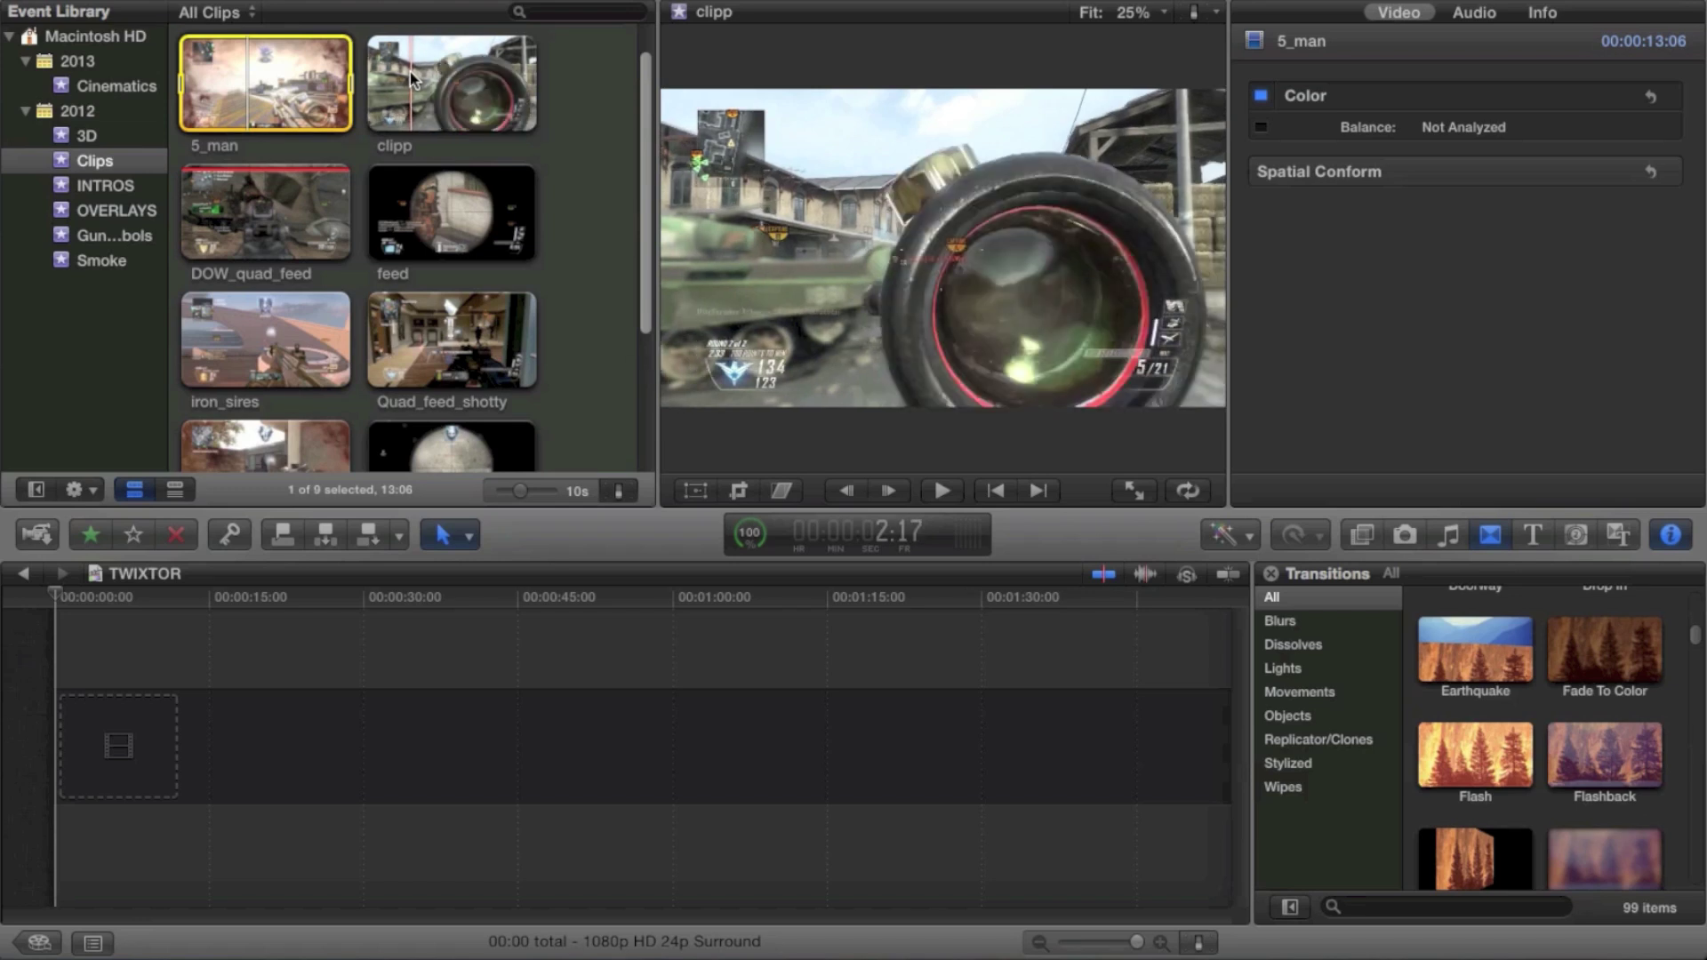
left_click(1672, 534)
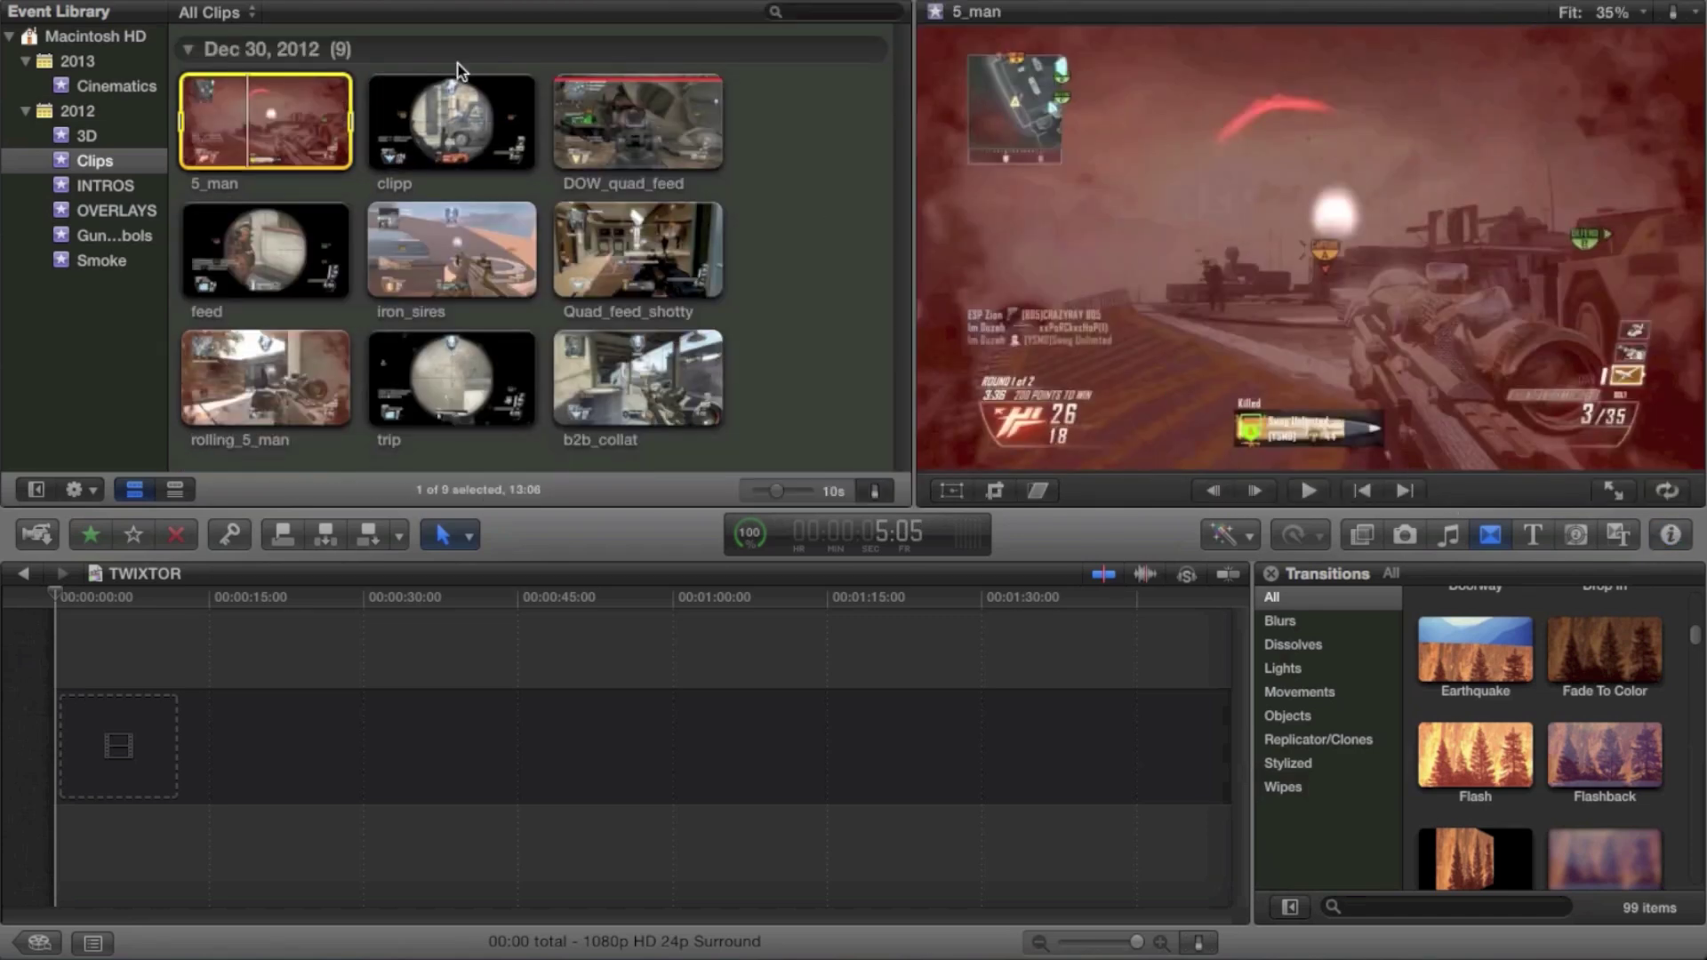
Preview the clipp and 5_man clips, finishing with iron_sires loaded in the viewer
left_click(391, 111)
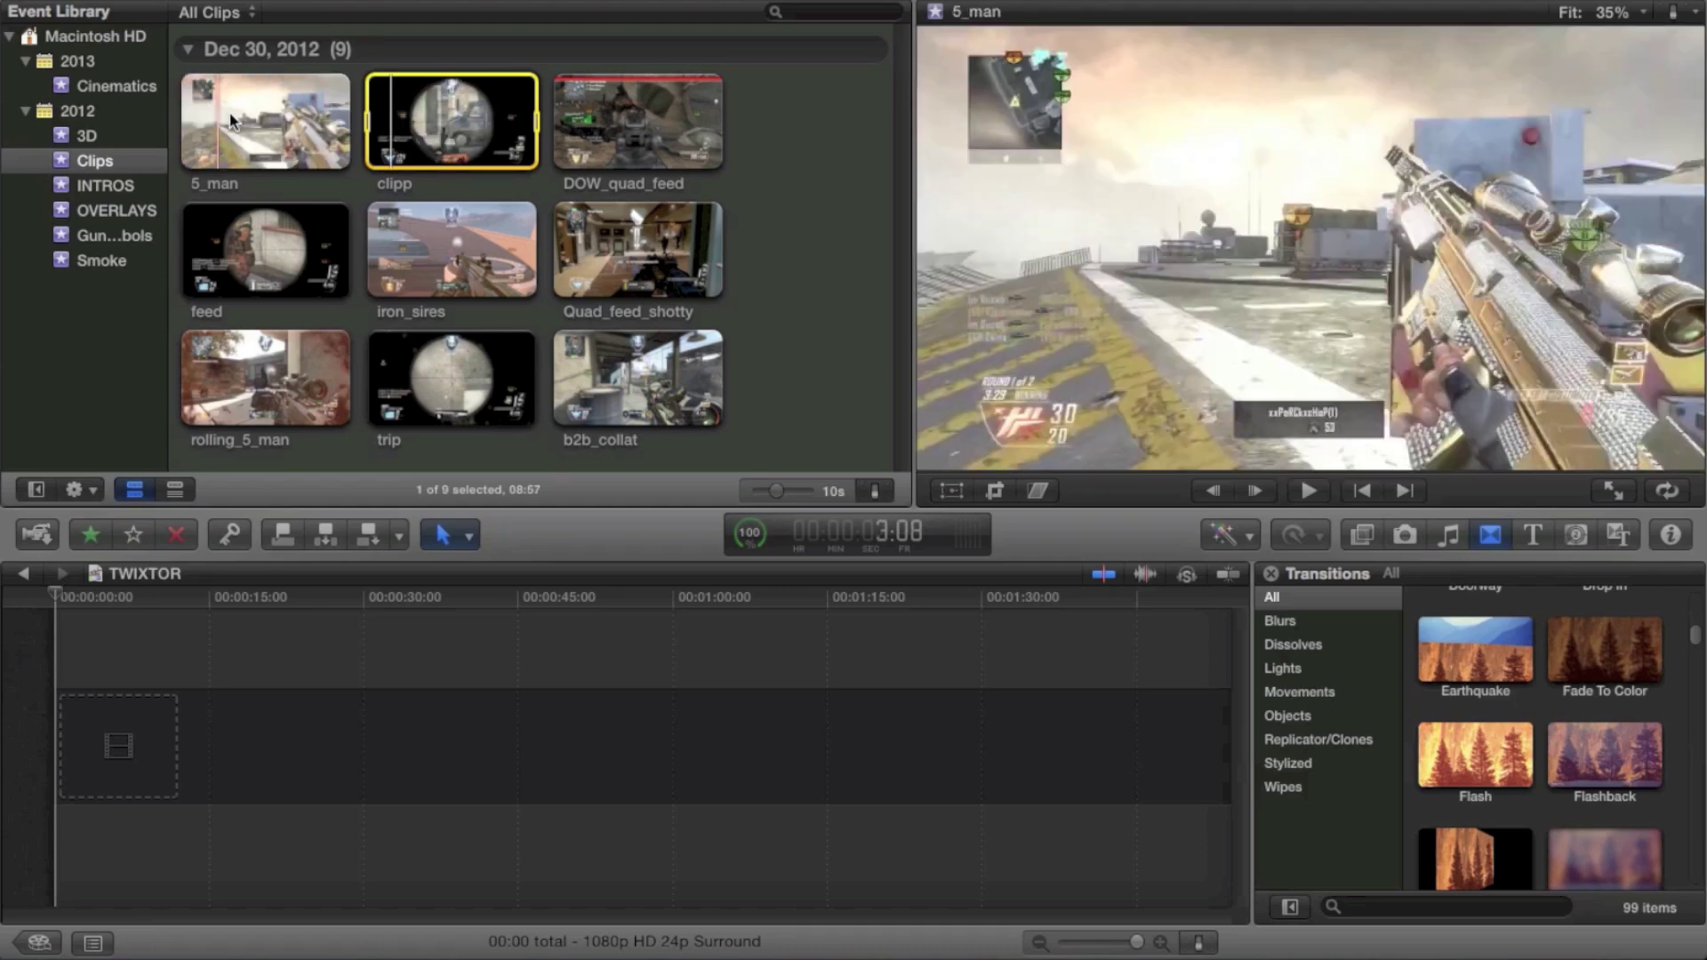
left_click(266, 129)
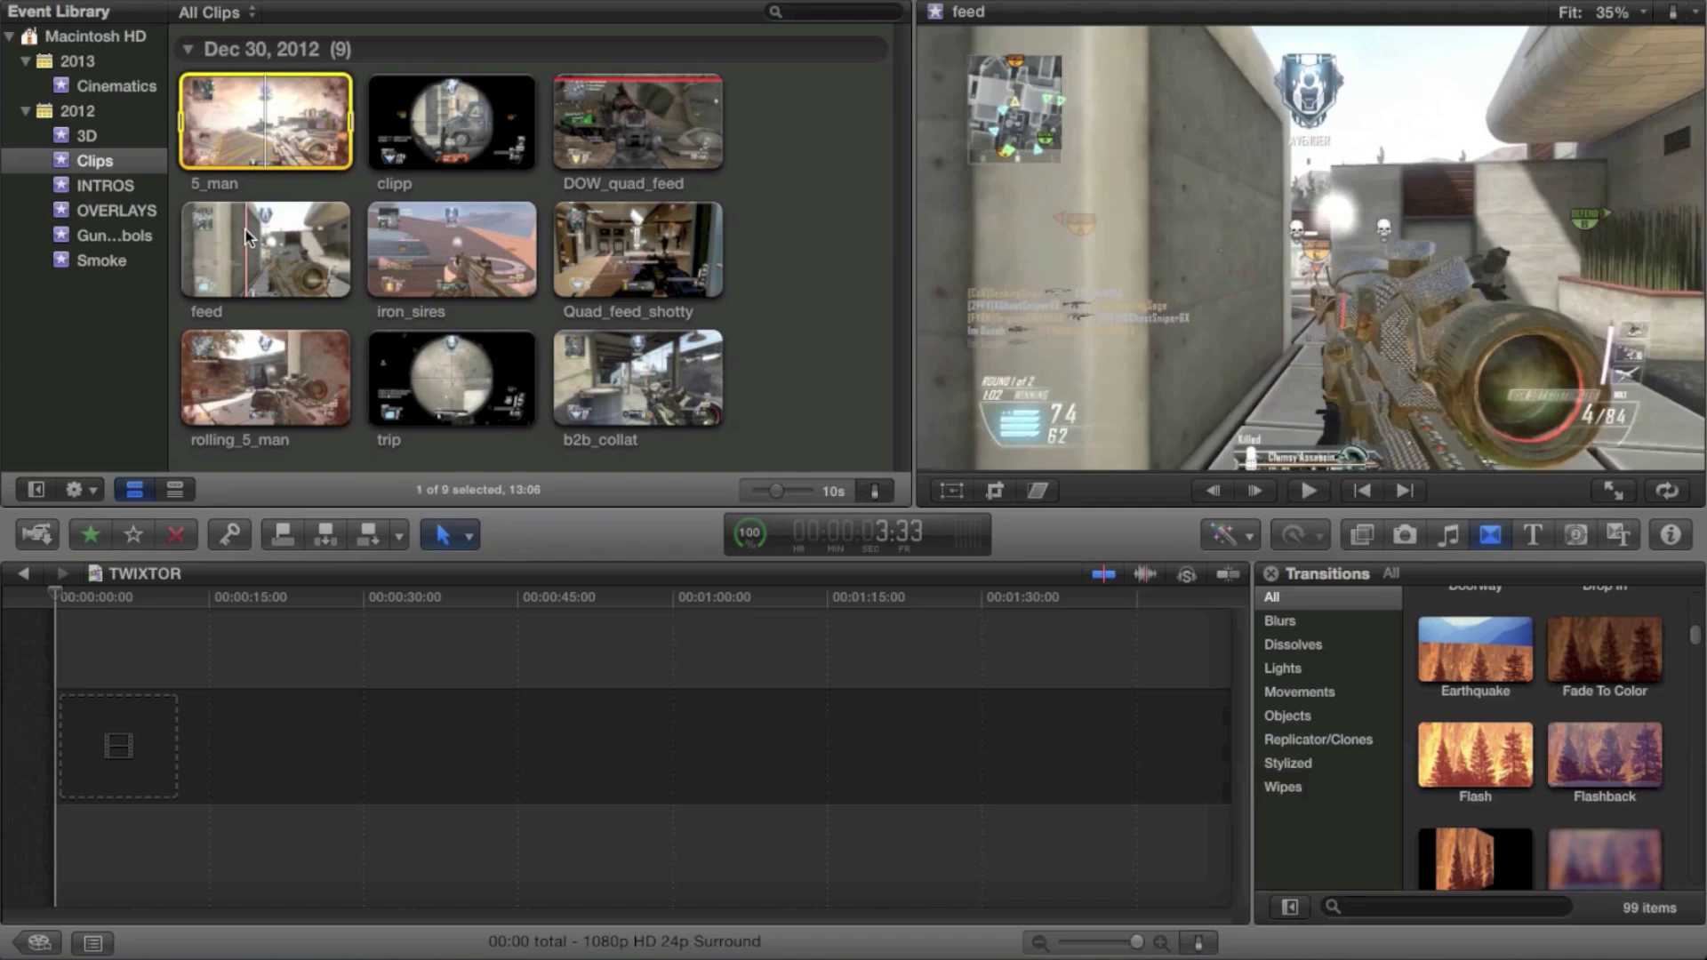
left_click(427, 255)
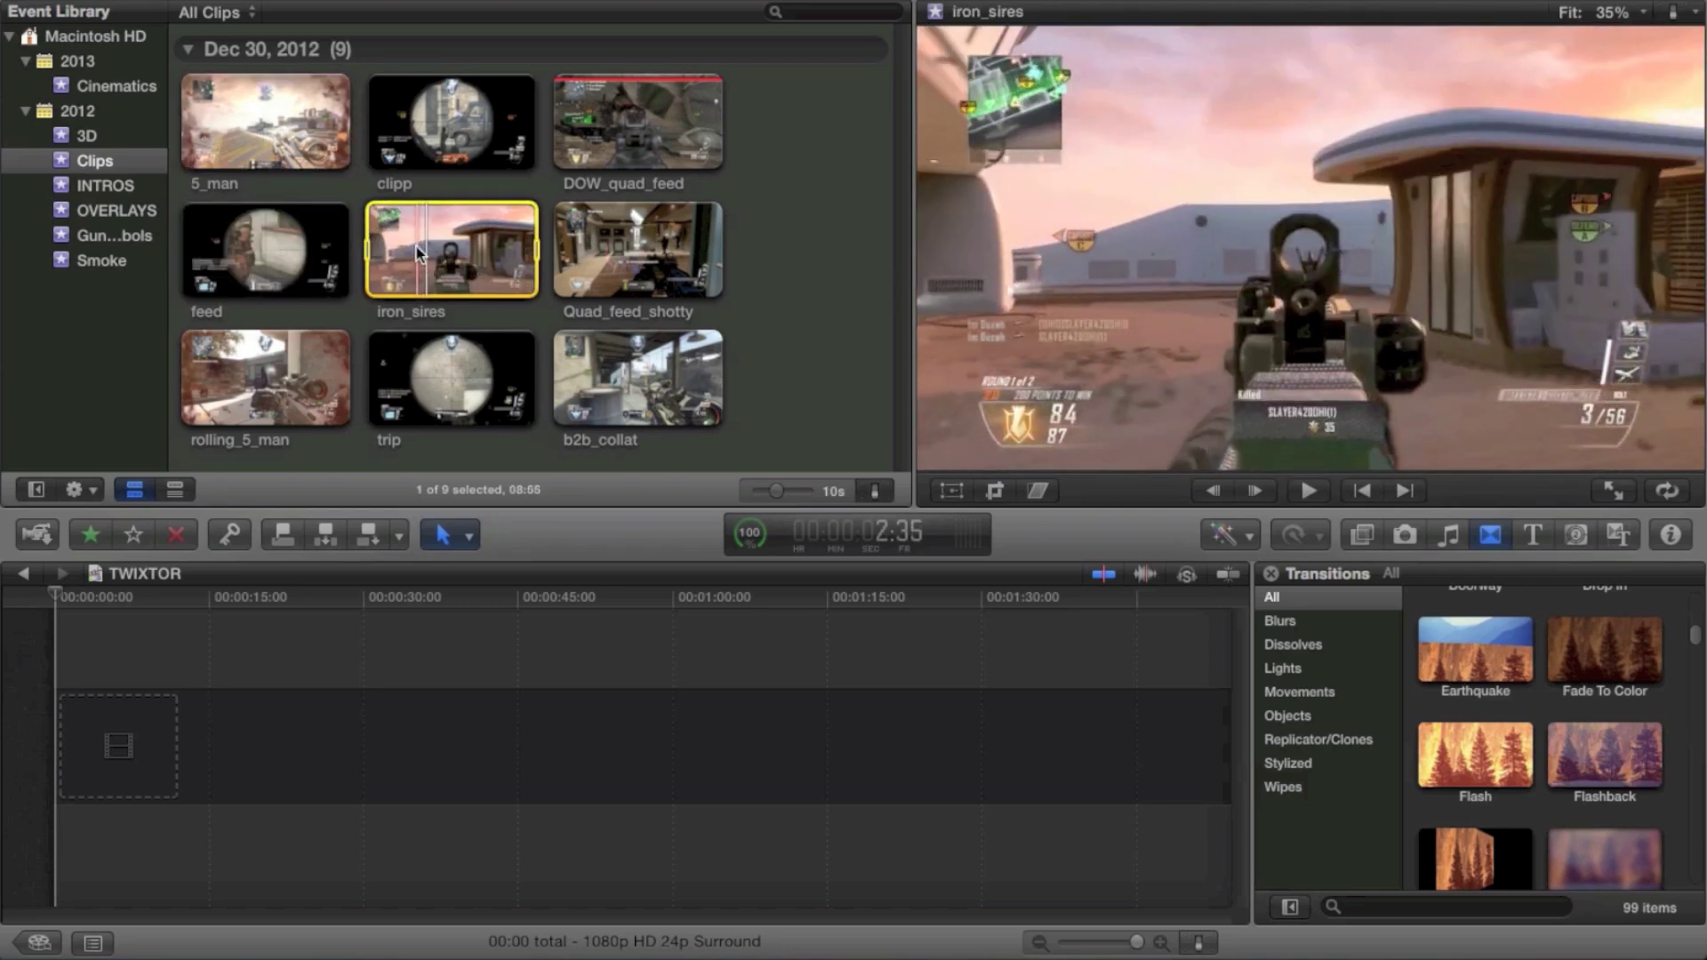
Add iron_sires to the TWIXTOR timeline, zoom in on it, and lower its volume to -6 dB
left_click_drag(397, 253, 370, 746)
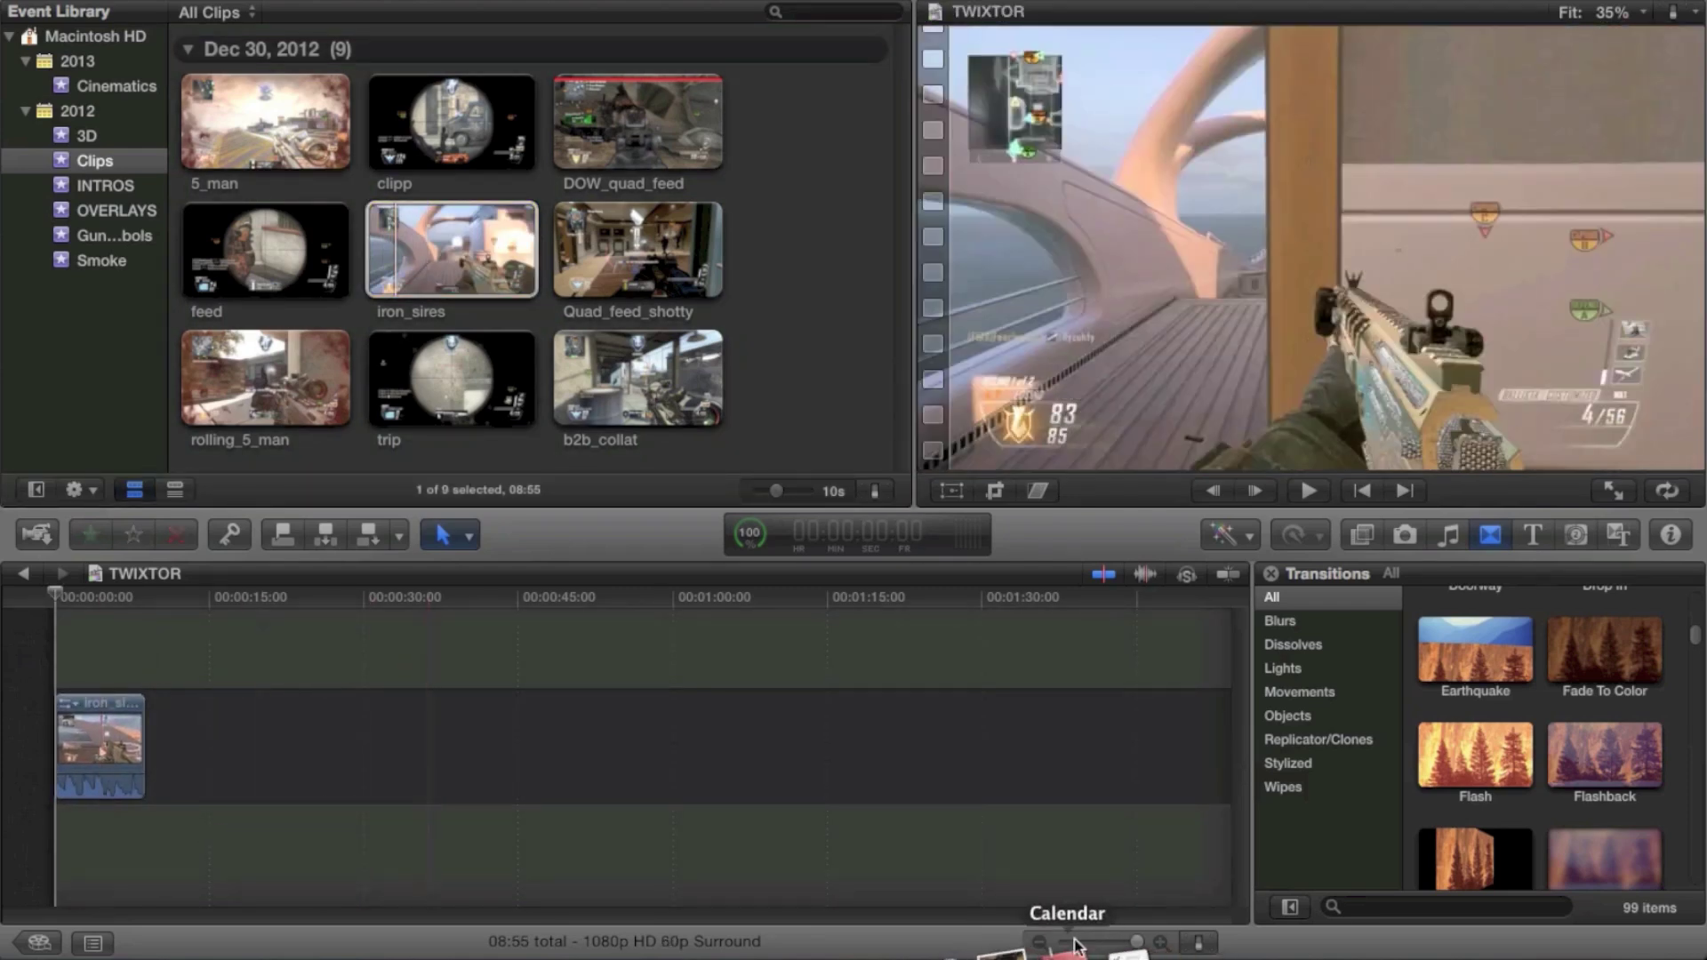
left_click(1158, 941)
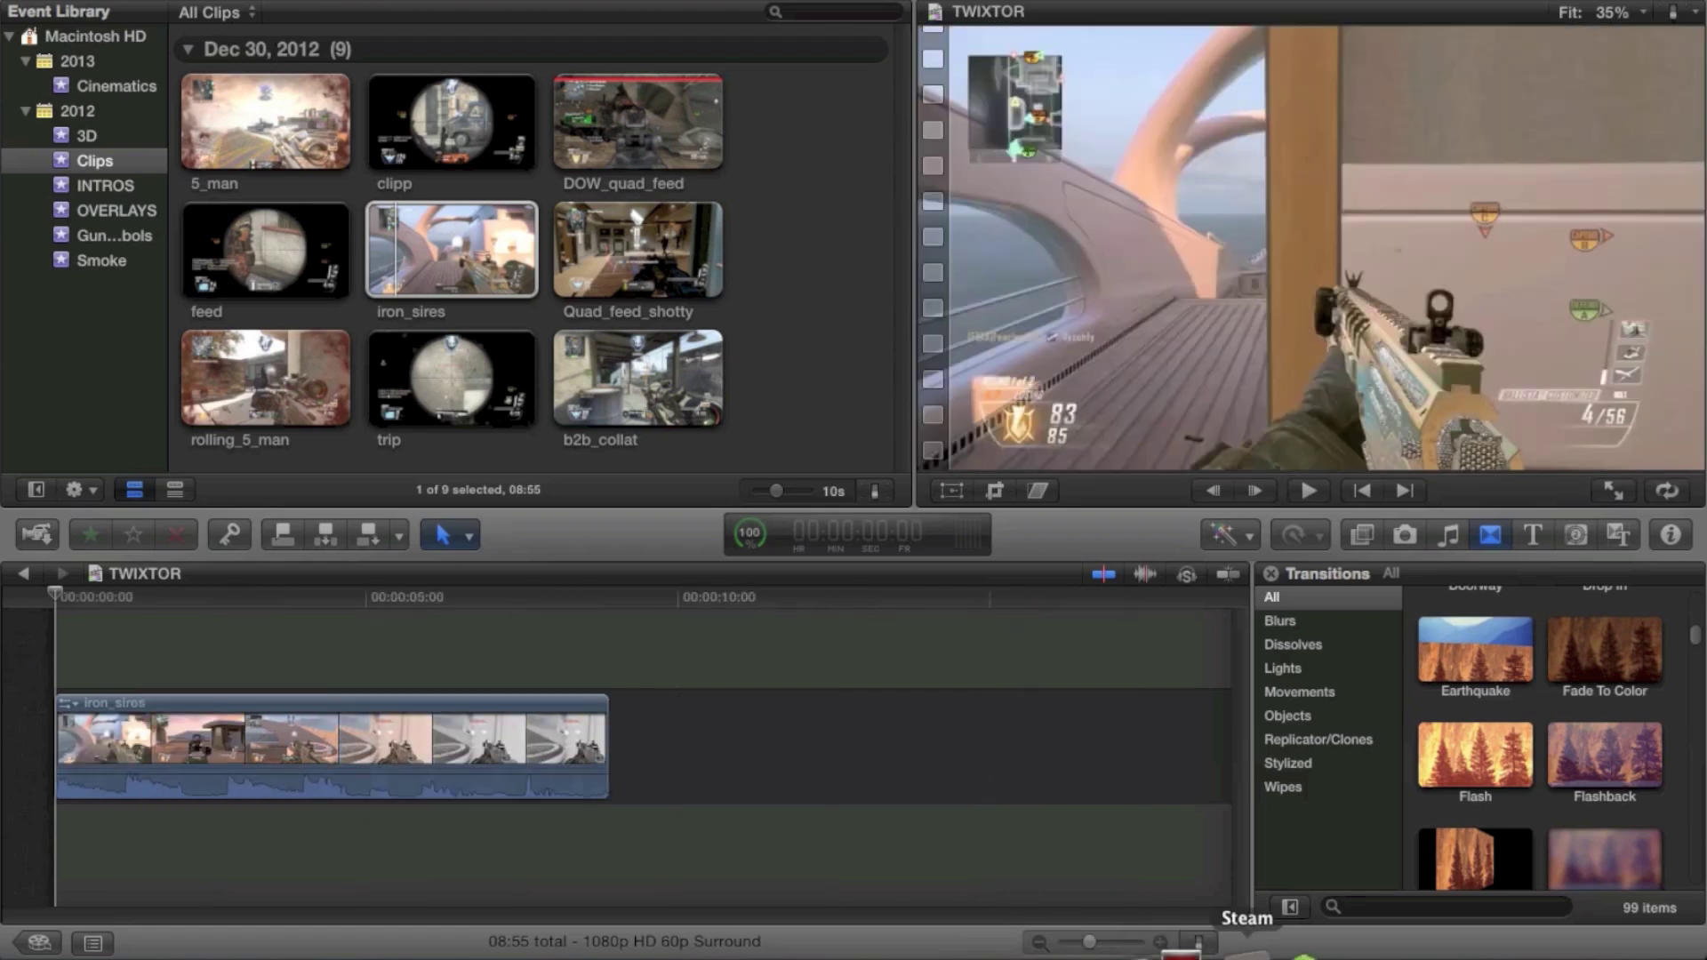
left_click(1160, 943)
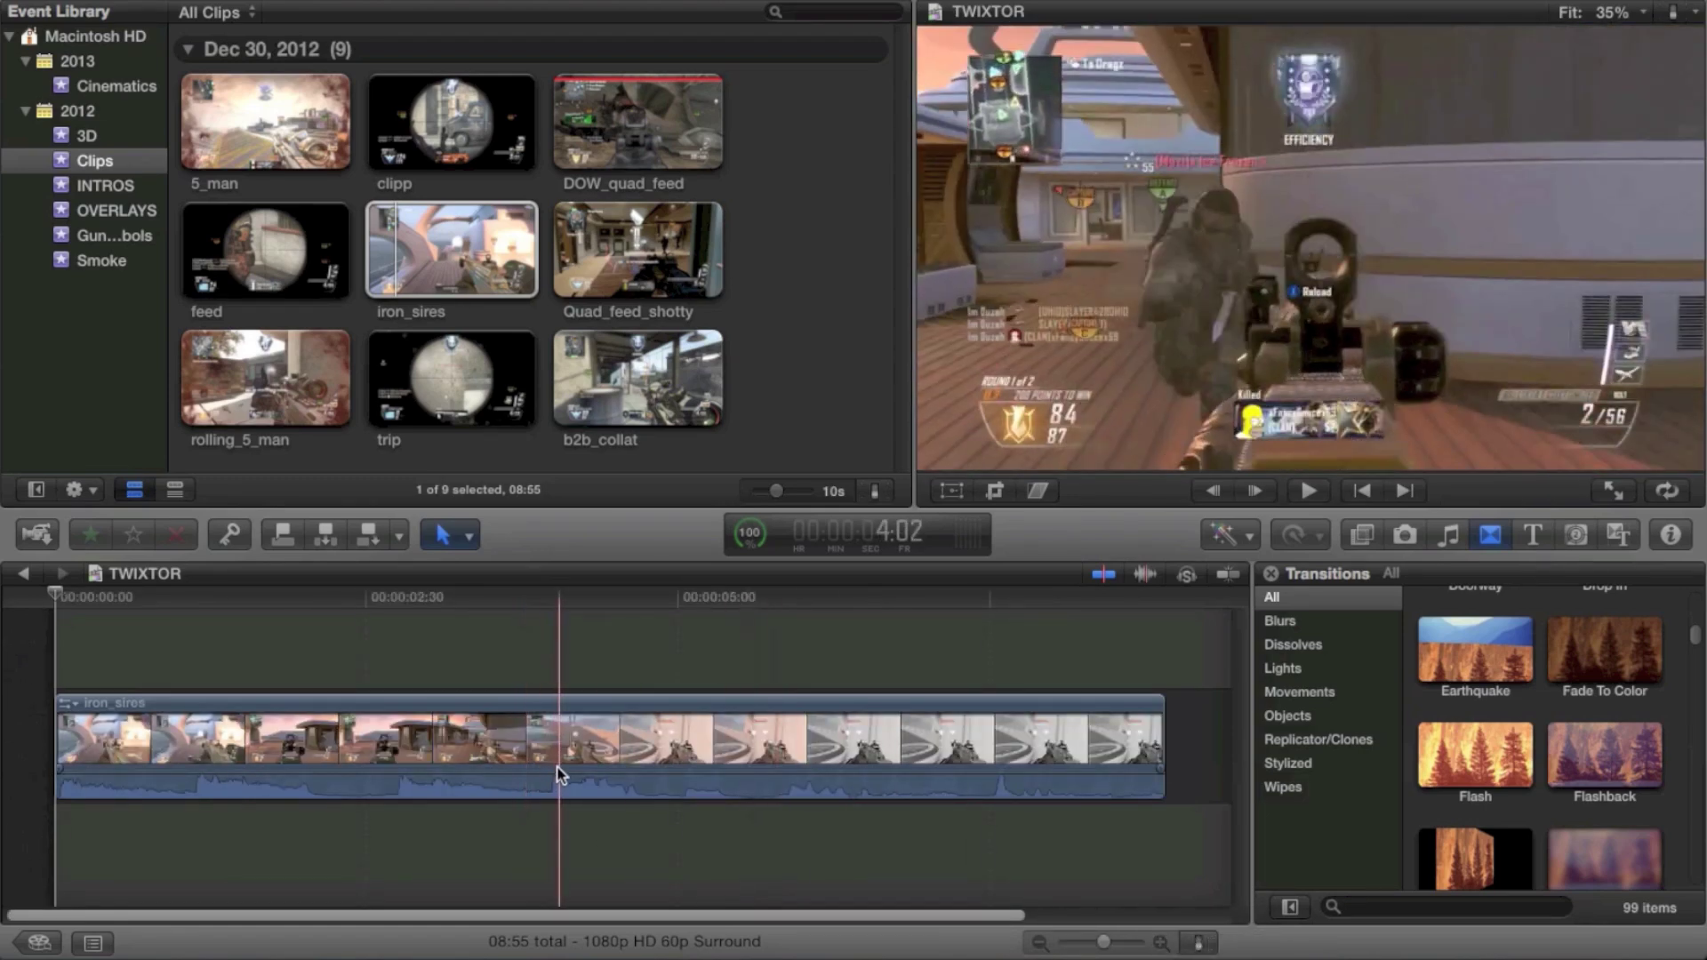
left_click_drag(557, 770, 551, 836)
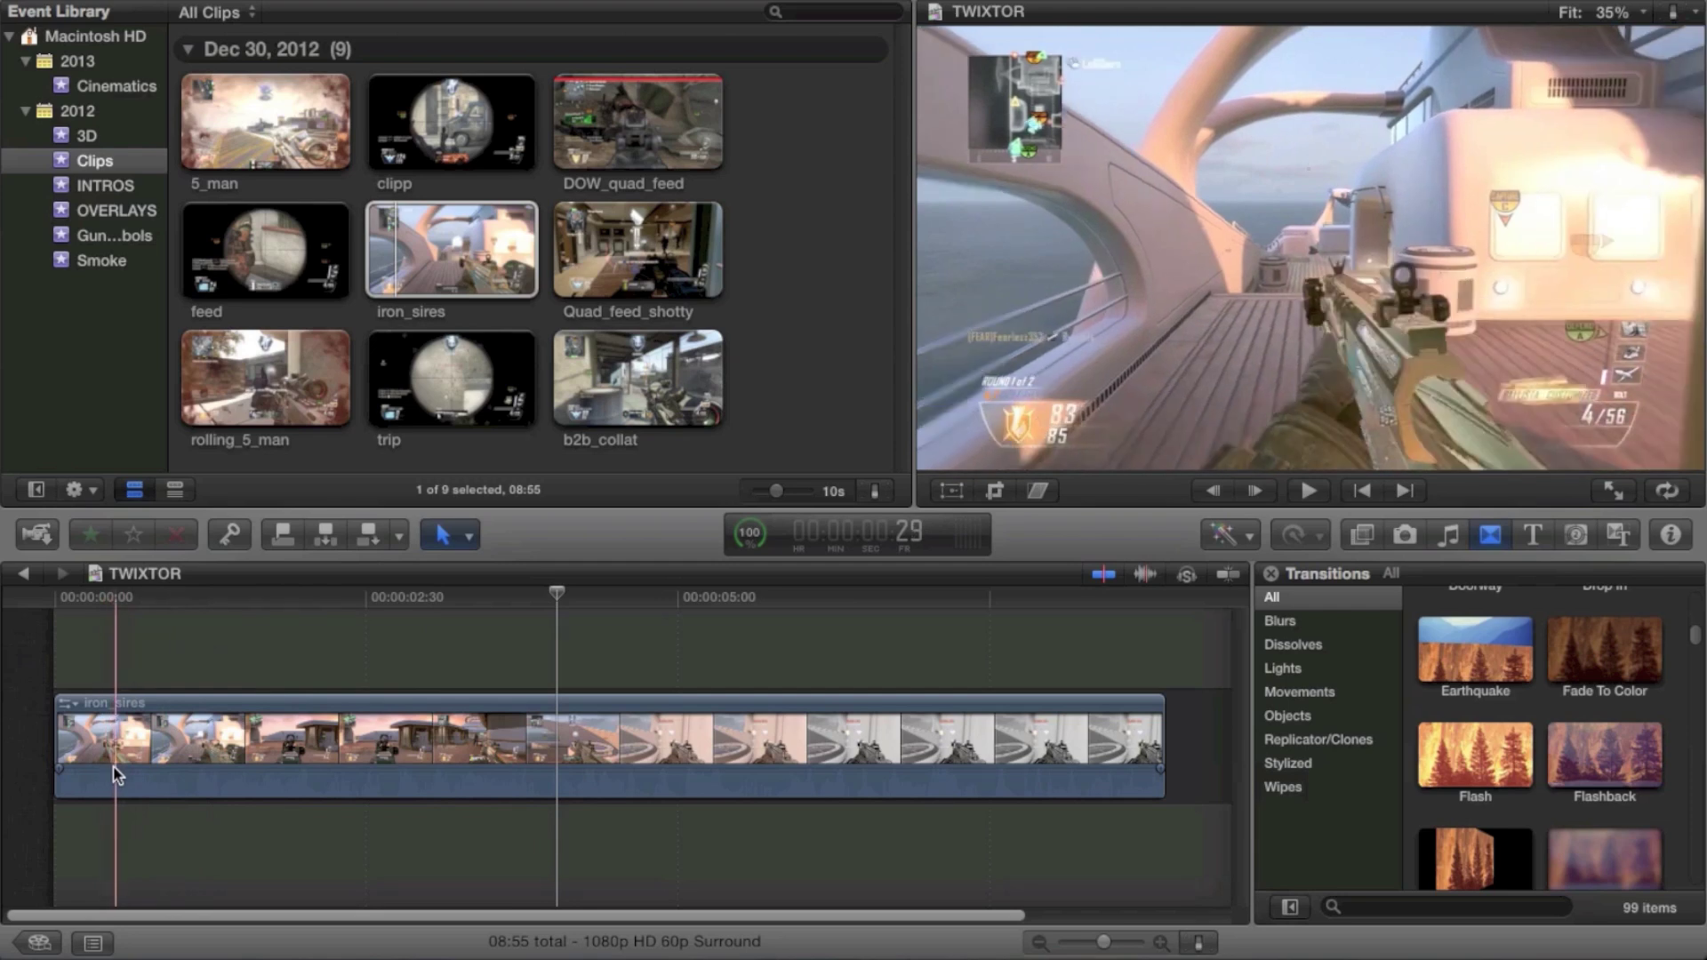
Blade the iron_sires clip twice near its start to isolate a short section
key("b")
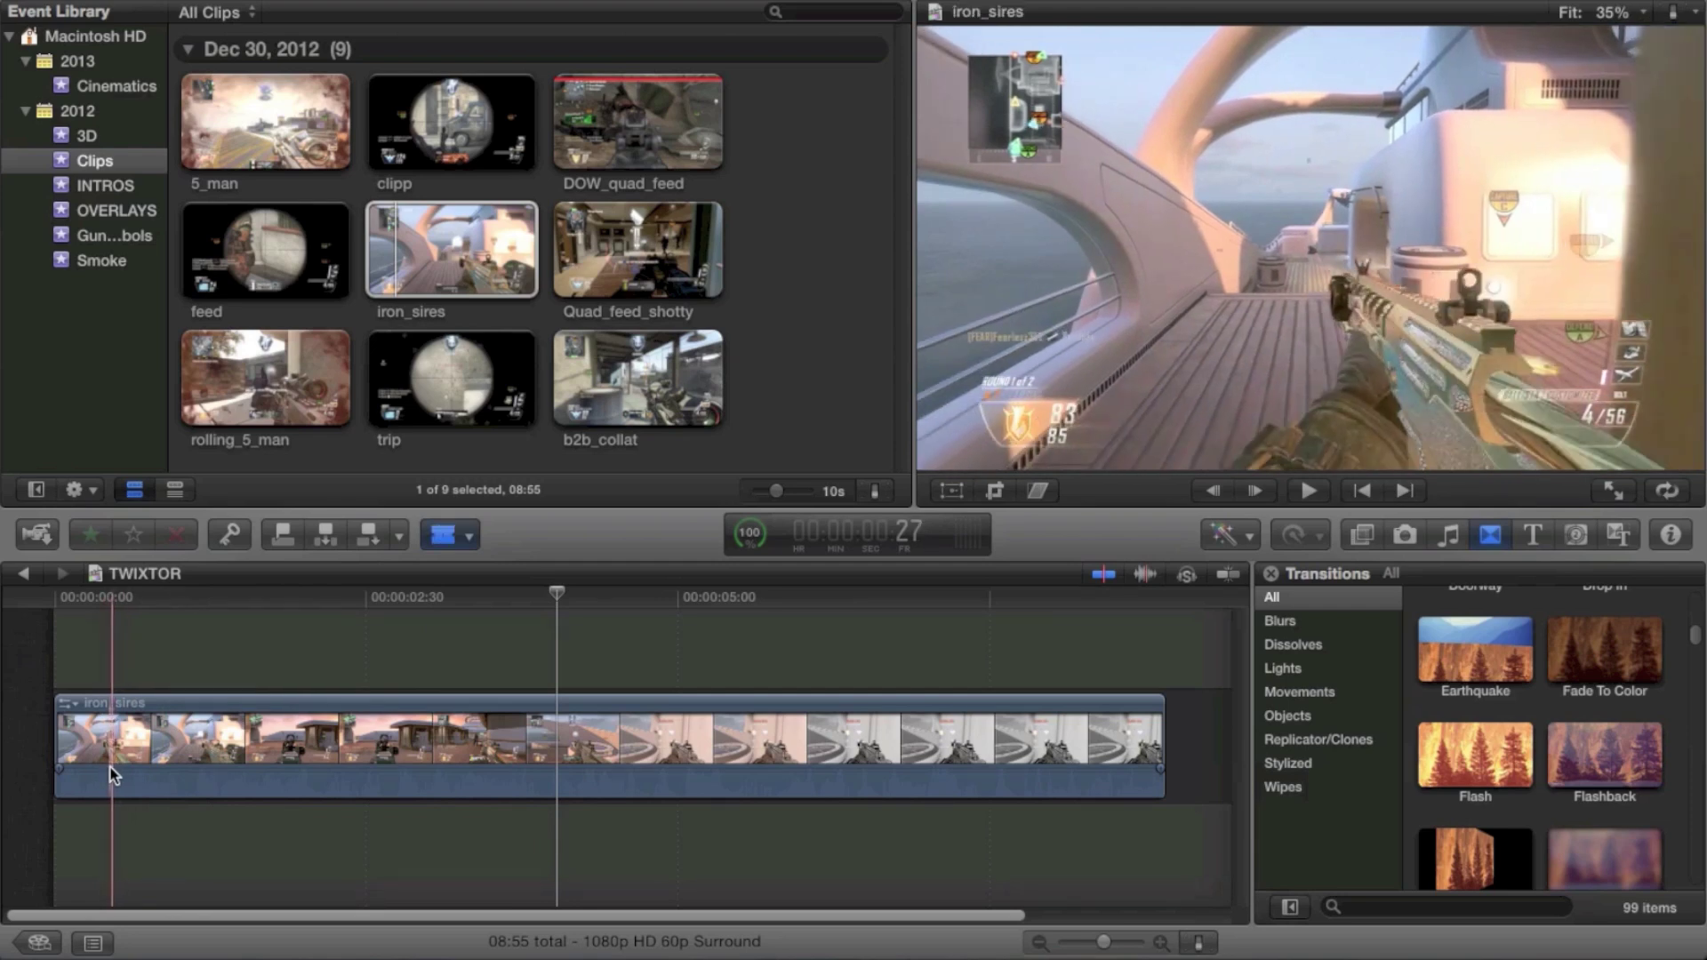
left_click(110, 767)
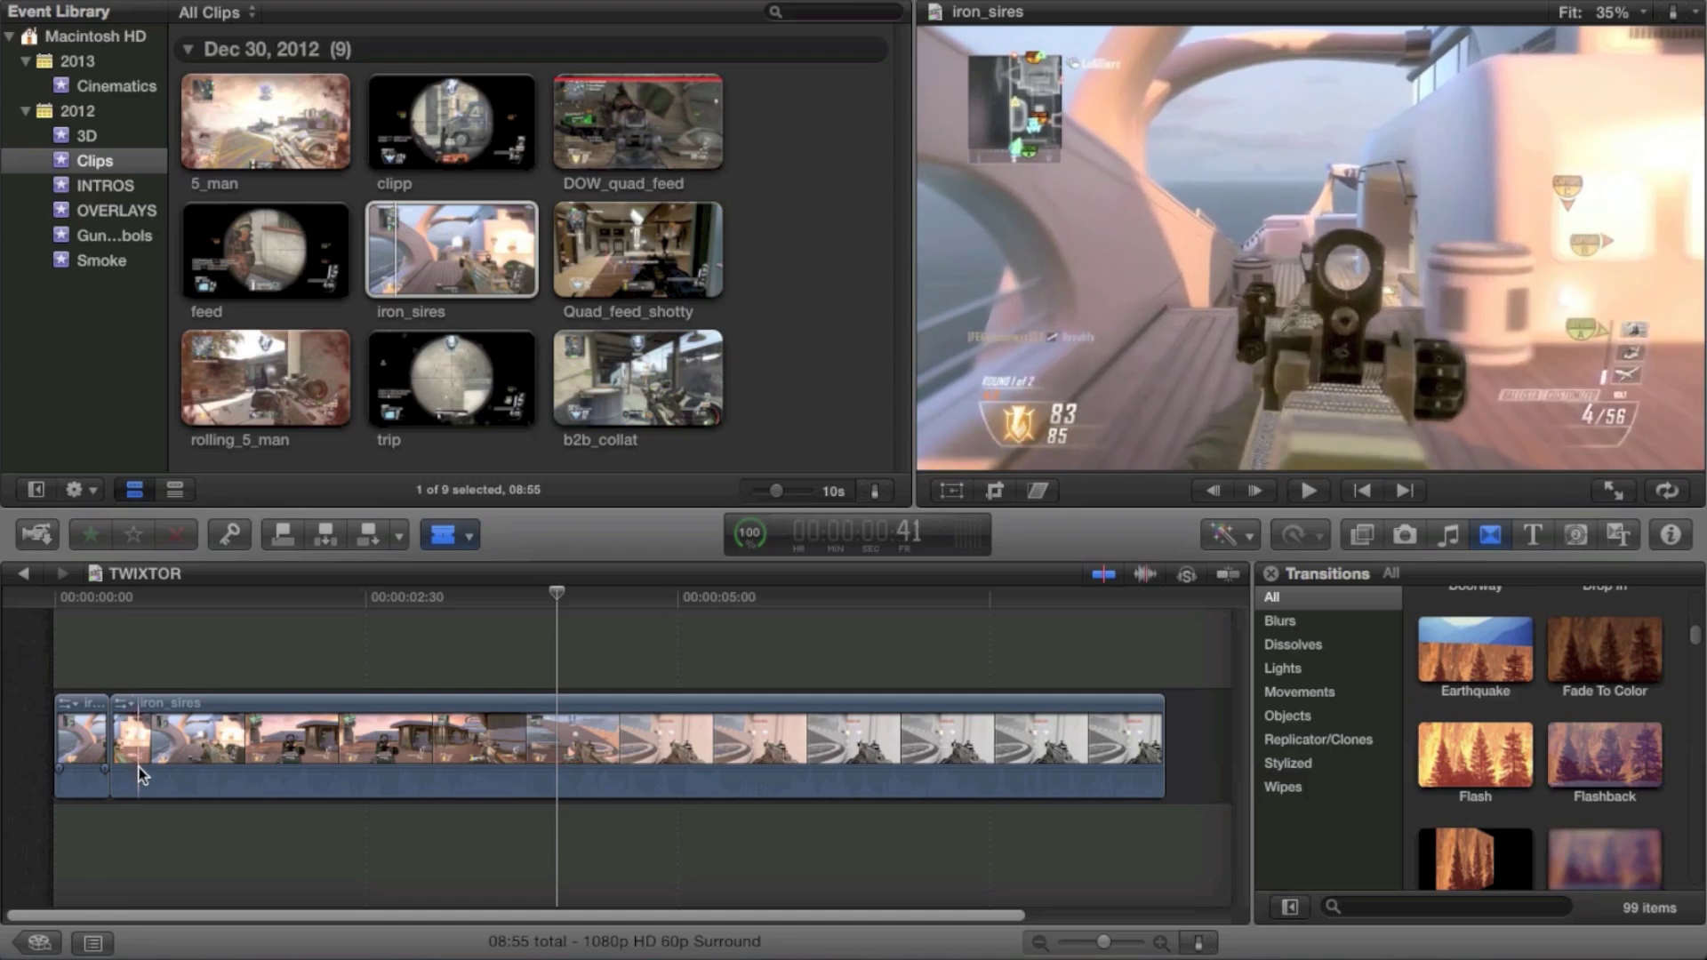
left_click(147, 774)
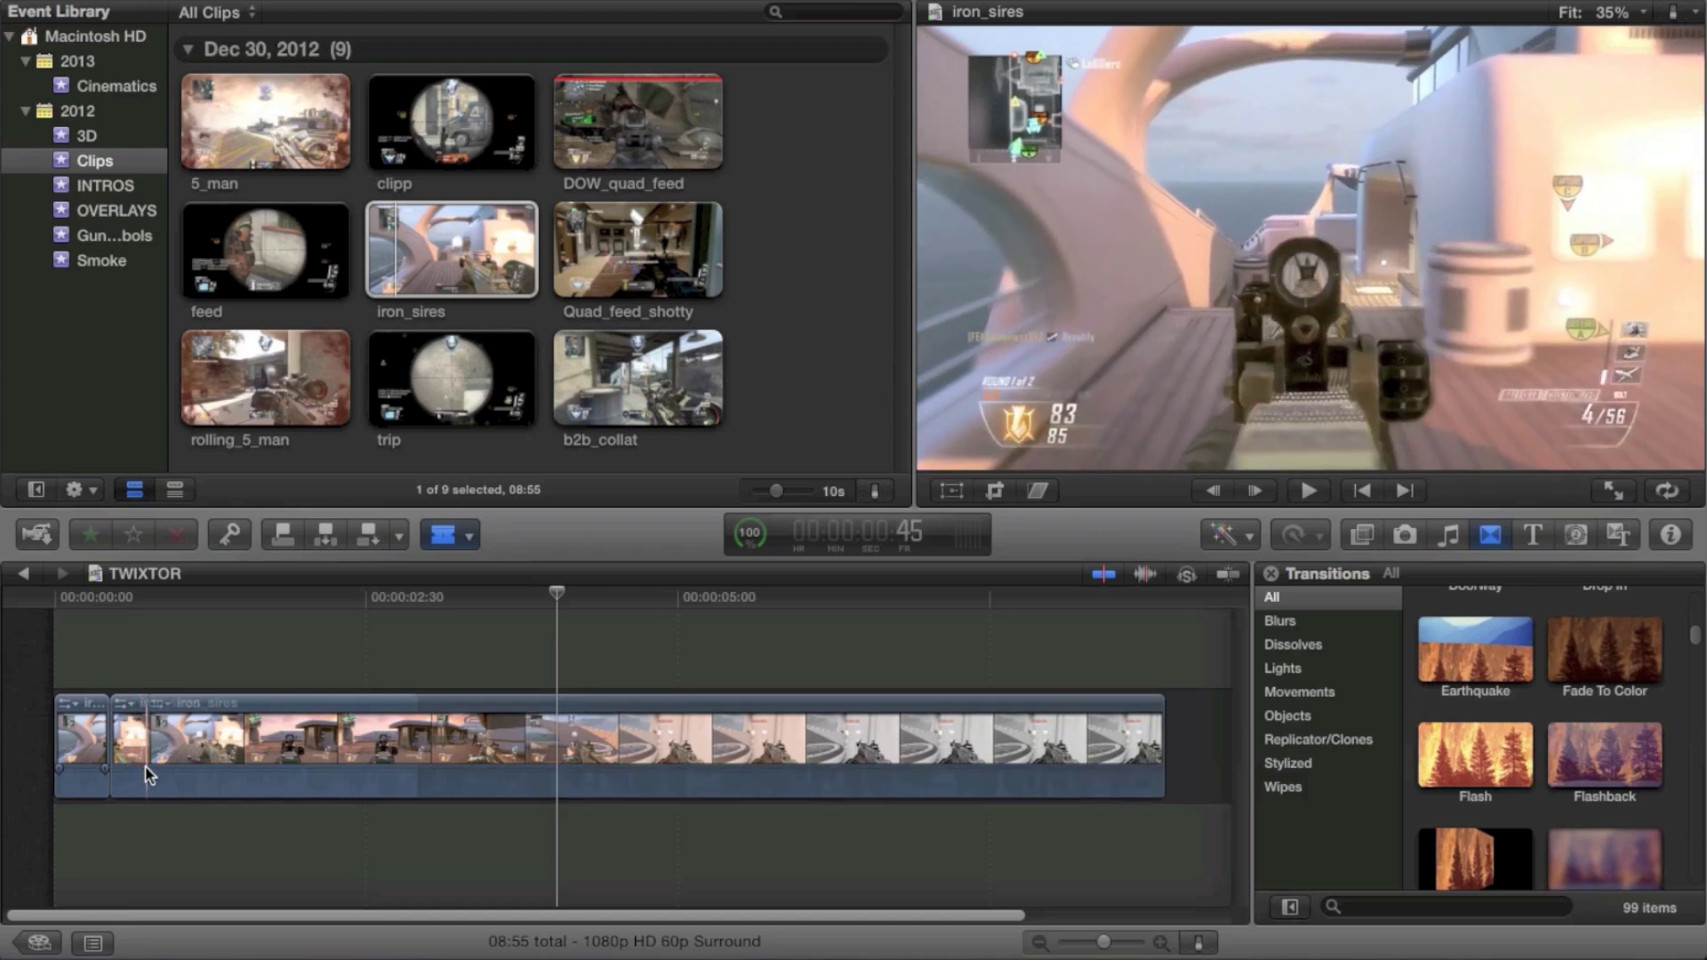
key("a")
Select the short section and retime it to Slow 14%
left_click(127, 751)
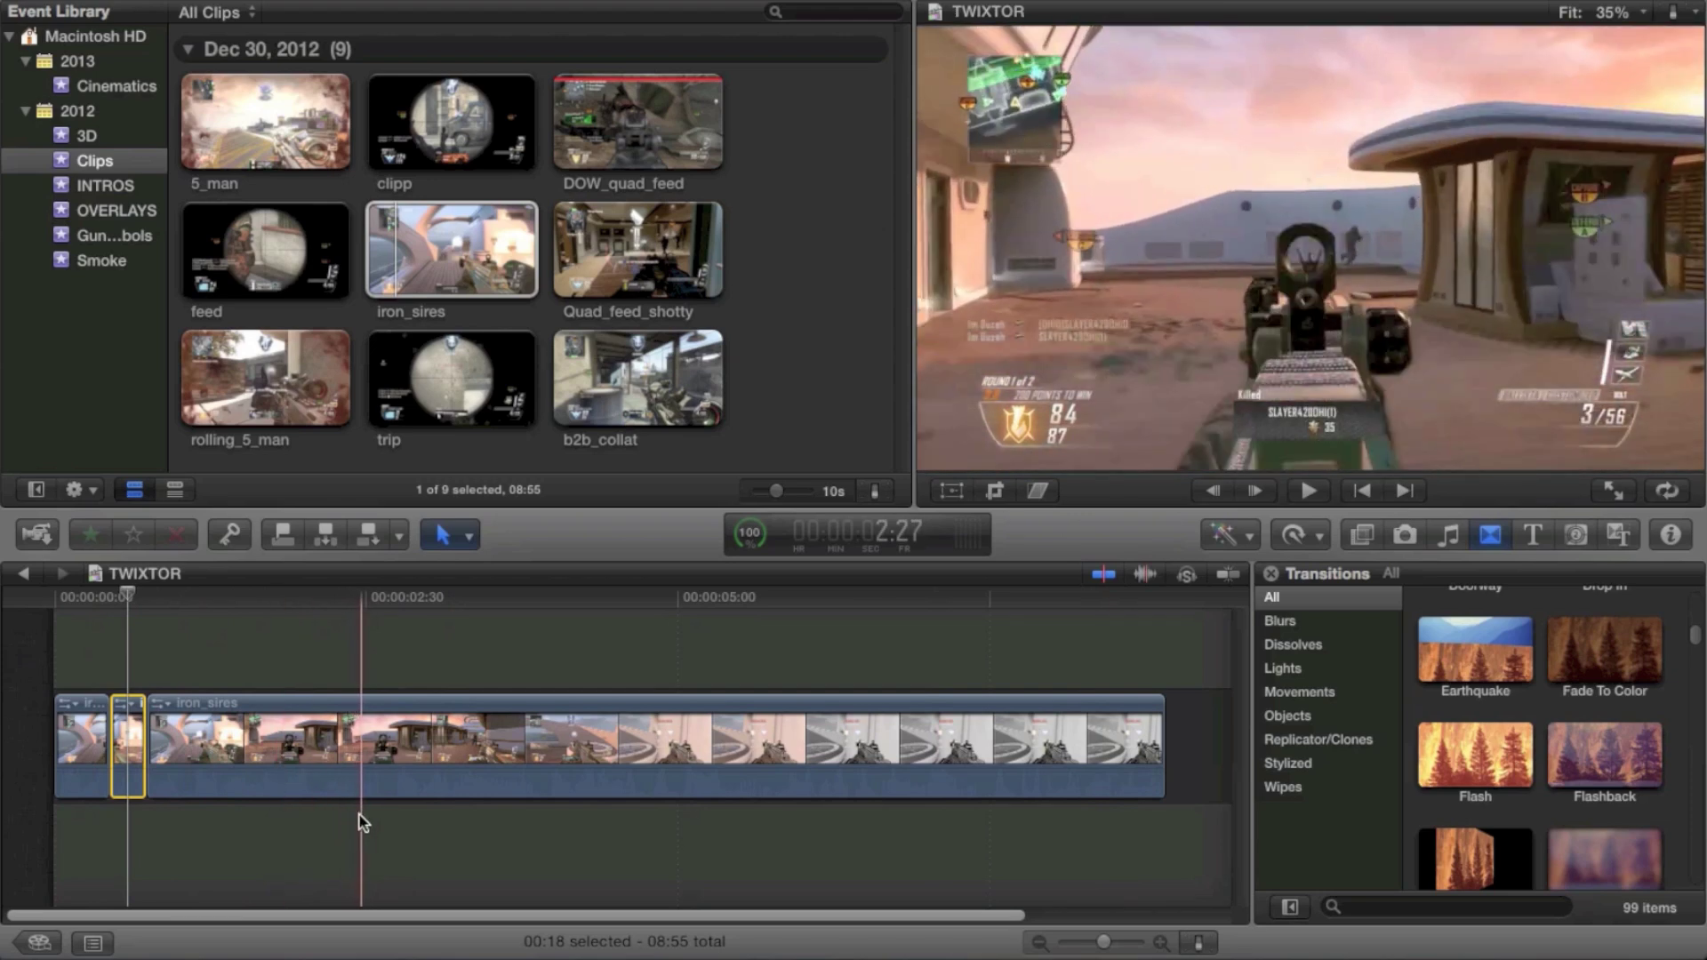
left_click(367, 824)
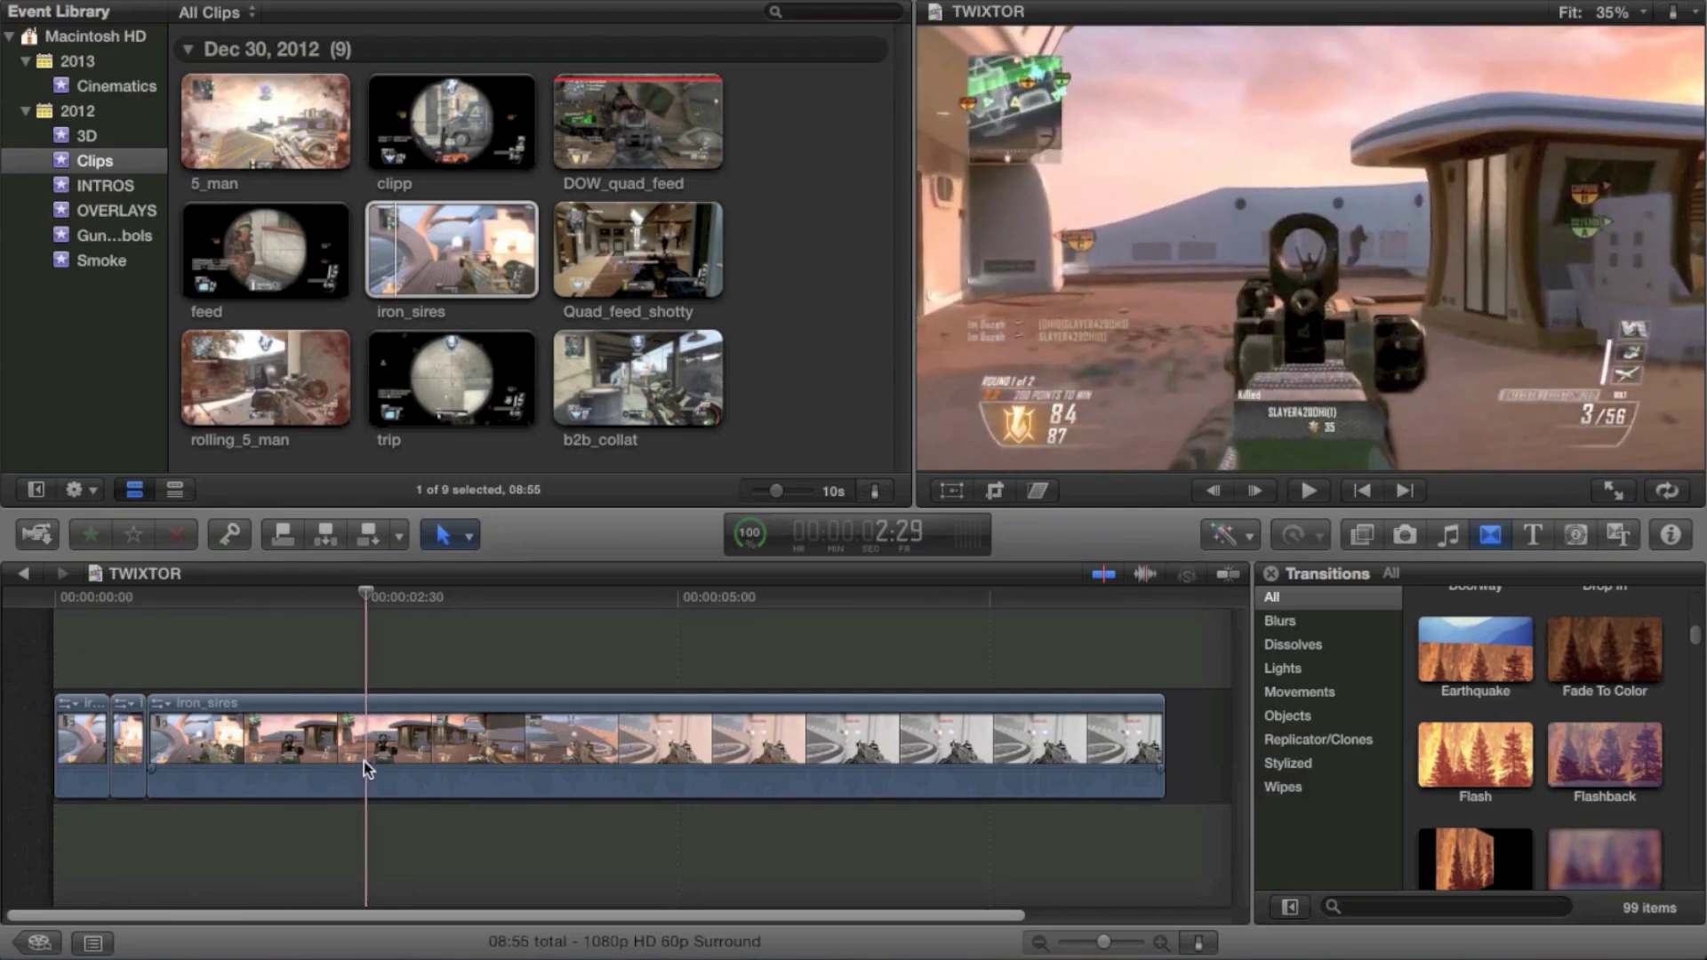
left_click(127, 743)
key("super+r")
left_click_drag(140, 685, 363, 718)
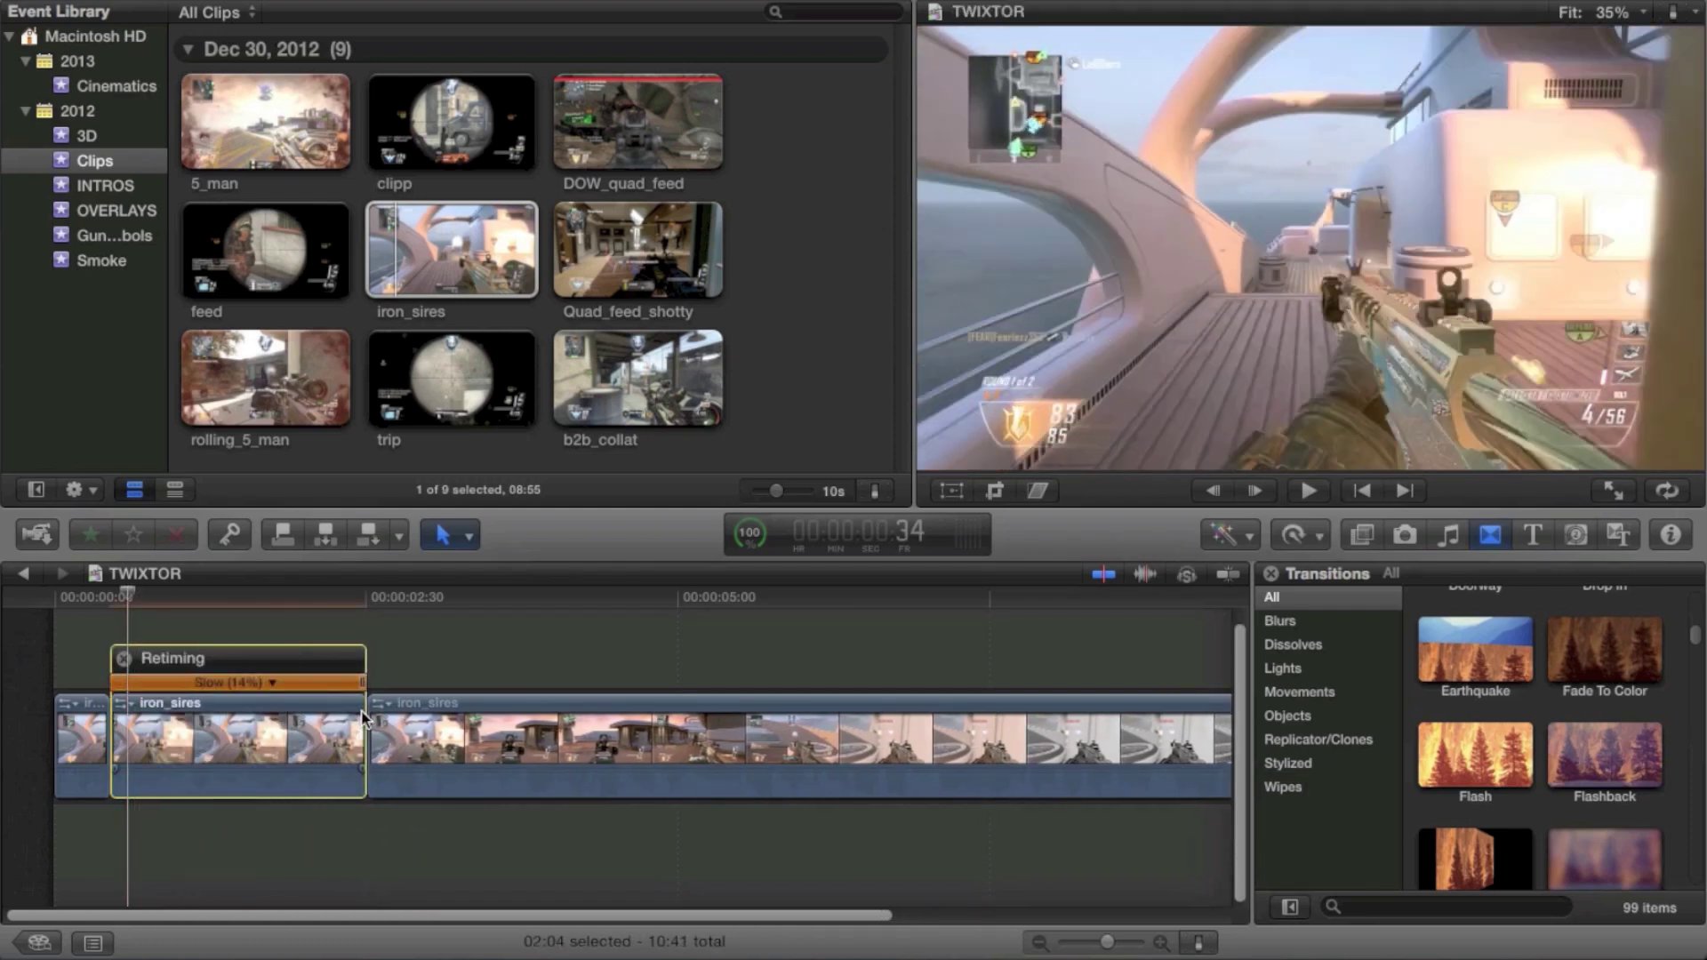
Play through the slowed section, then undo the retime to restore normal speed
left_click(167, 747)
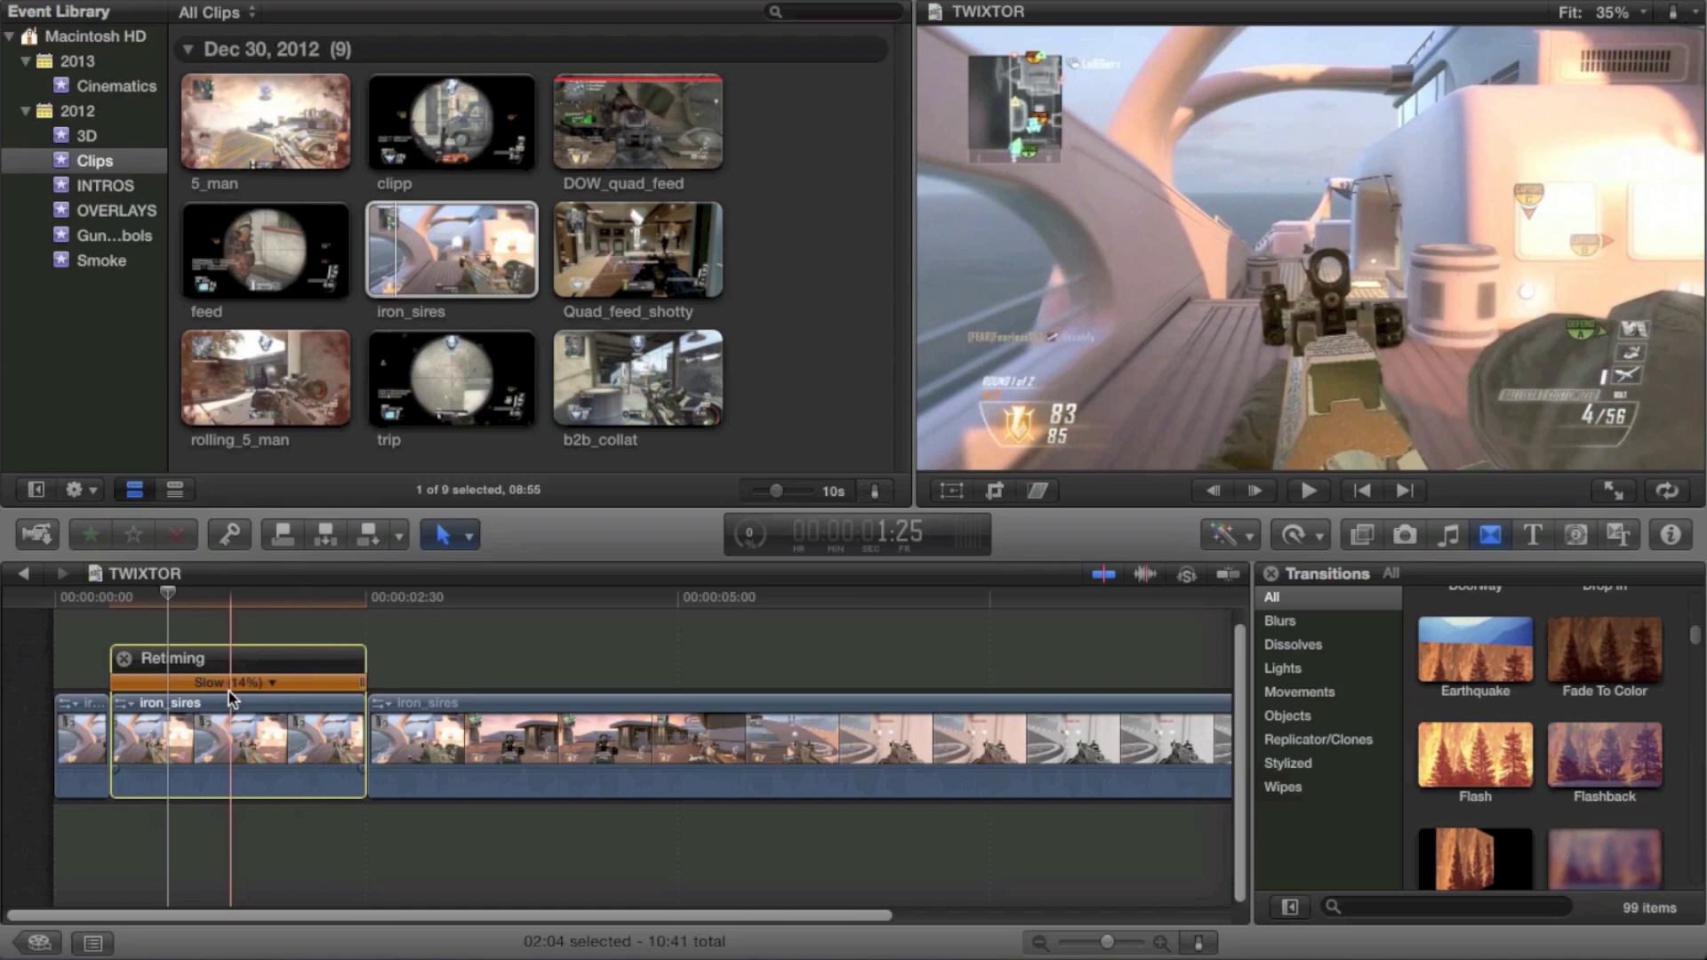
key("shift+n")
key("super+r")
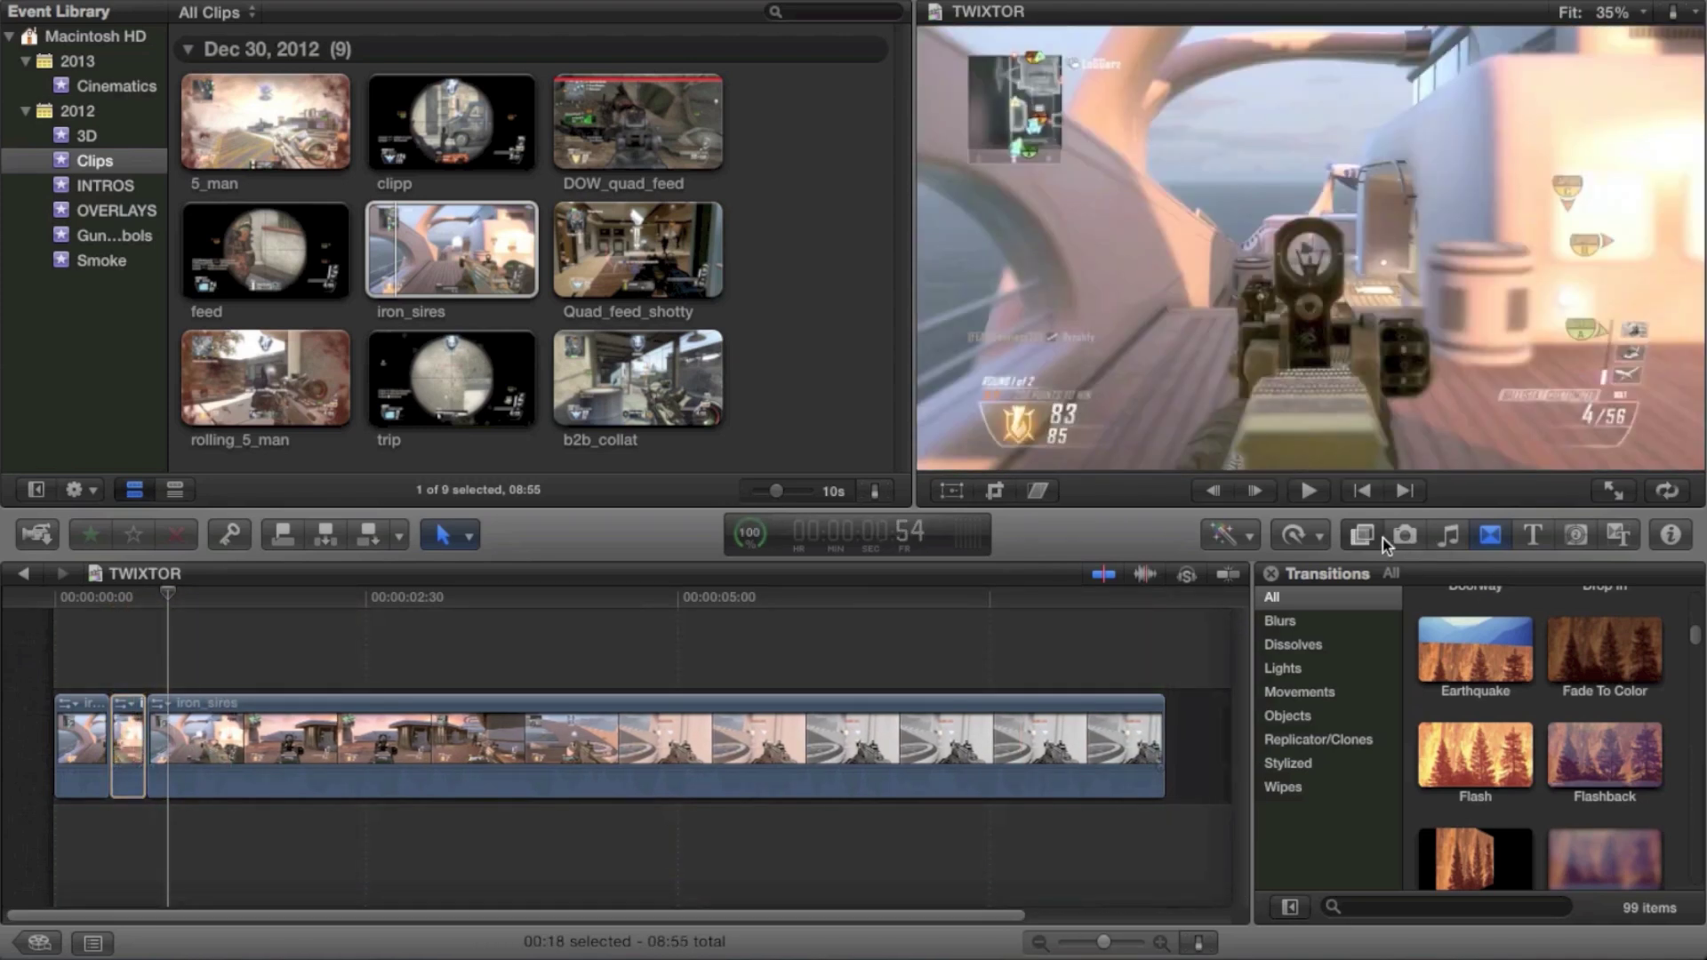
Apply the Twixtor effect from the REVisionEffects category to the short section
left_click(1377, 536)
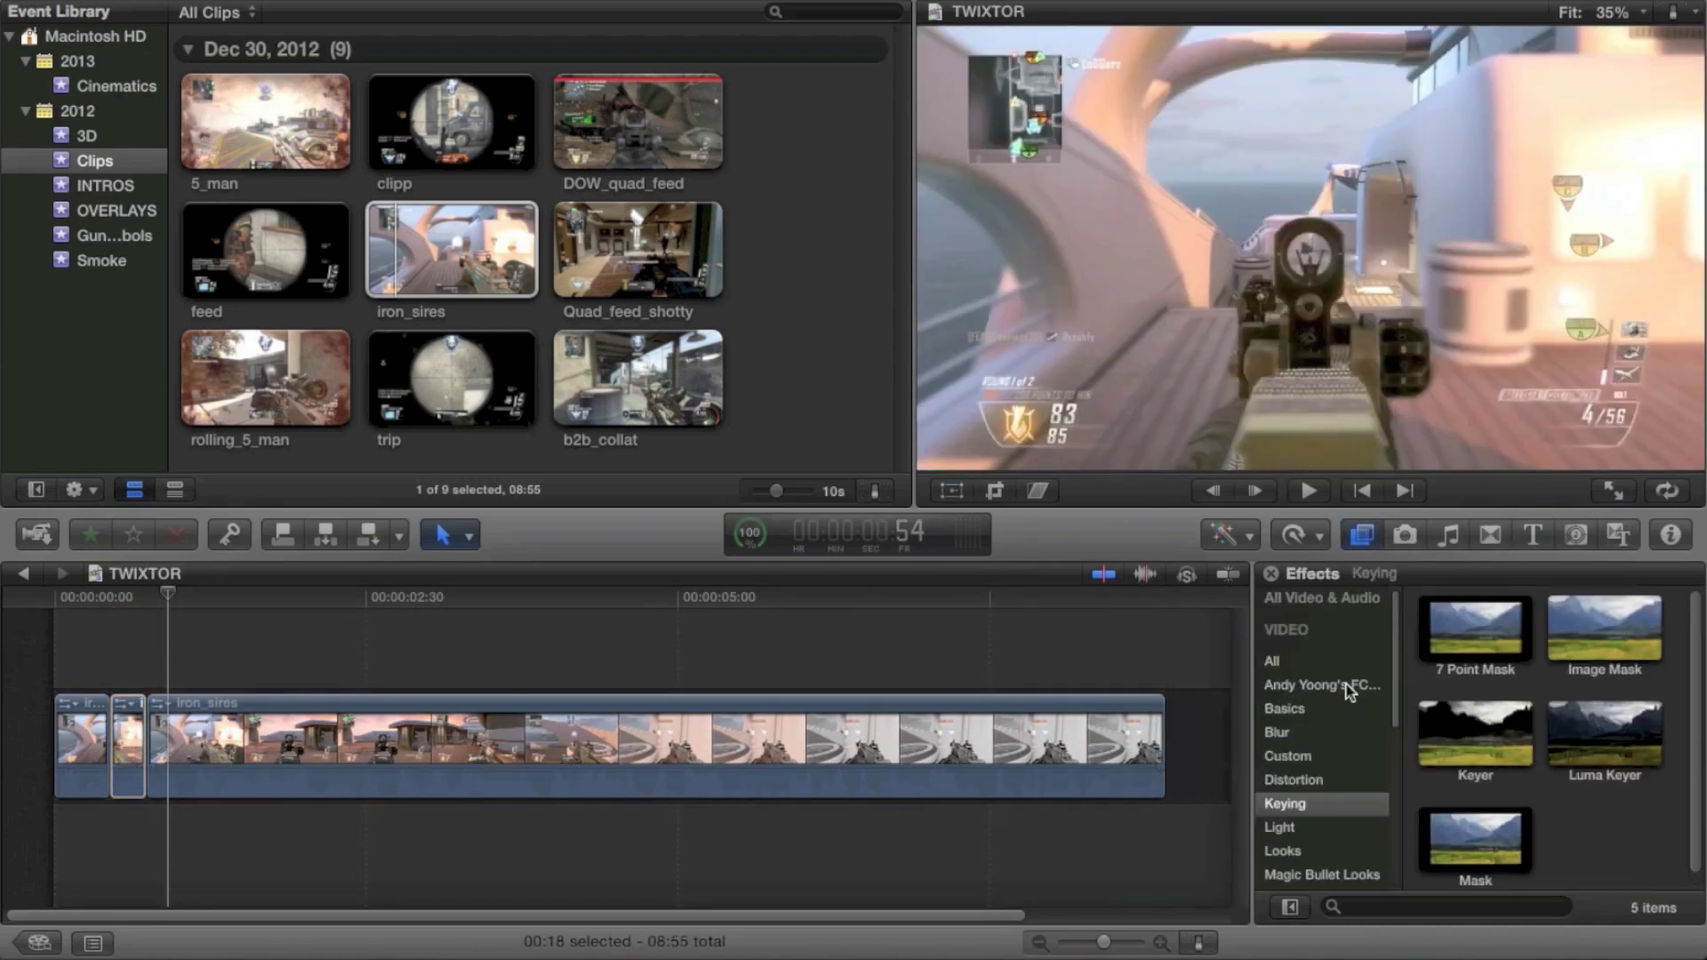
scroll(1349, 691, "down", 5)
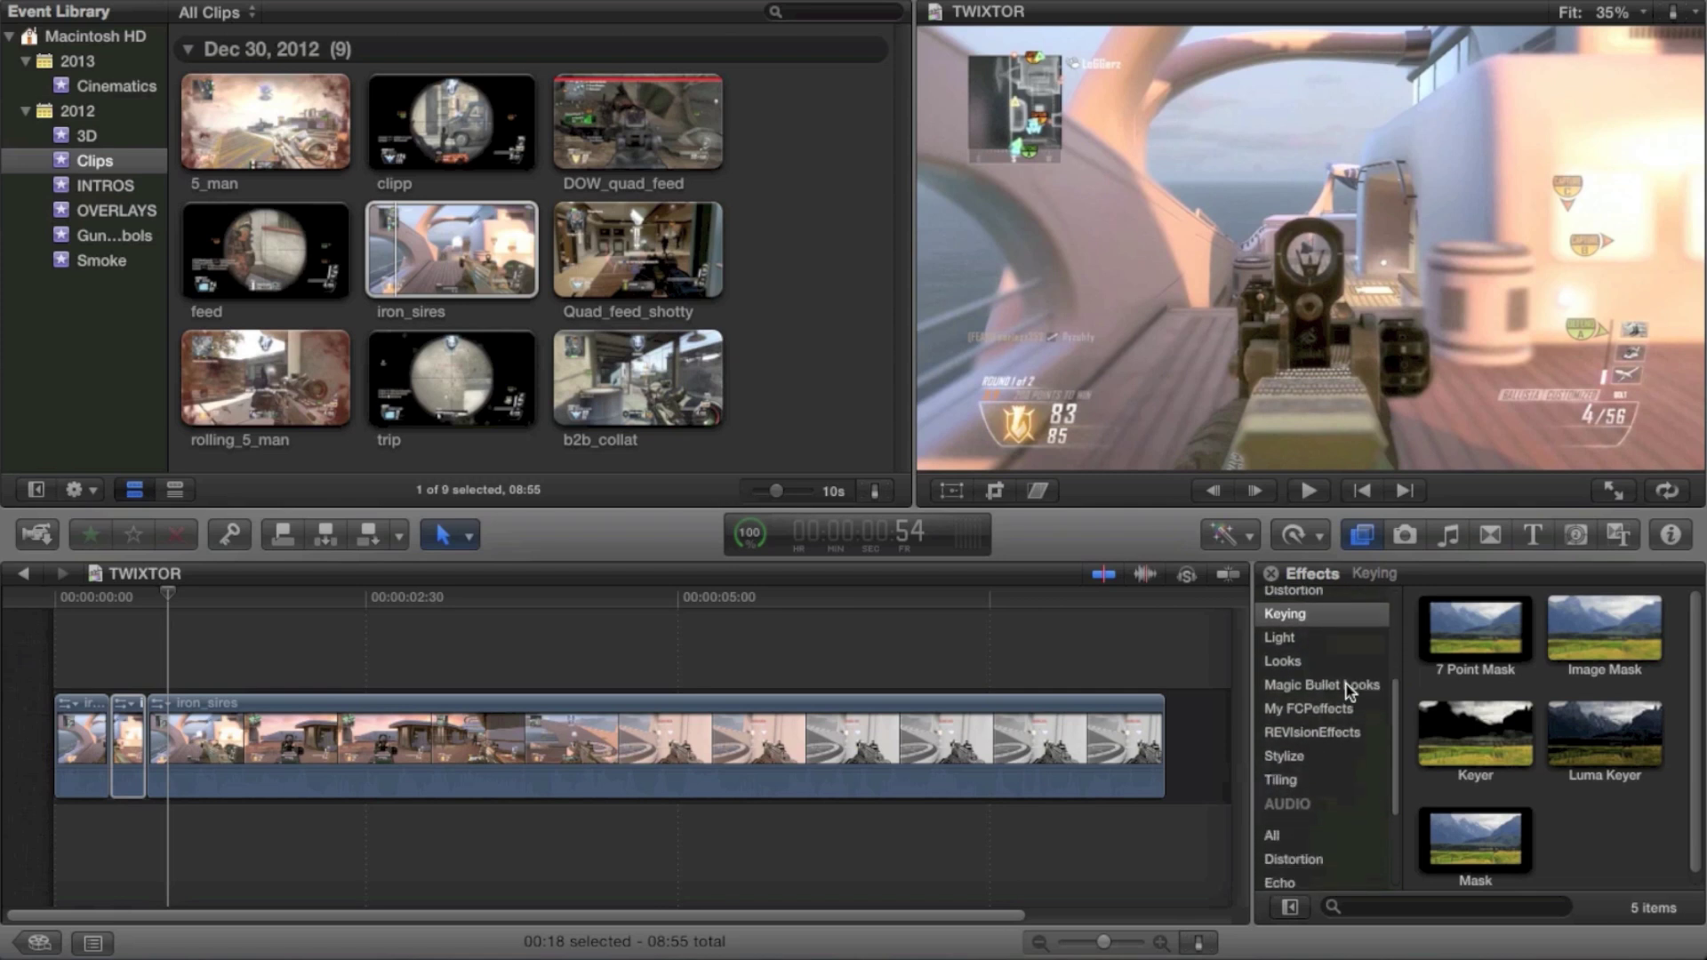
left_click(1333, 733)
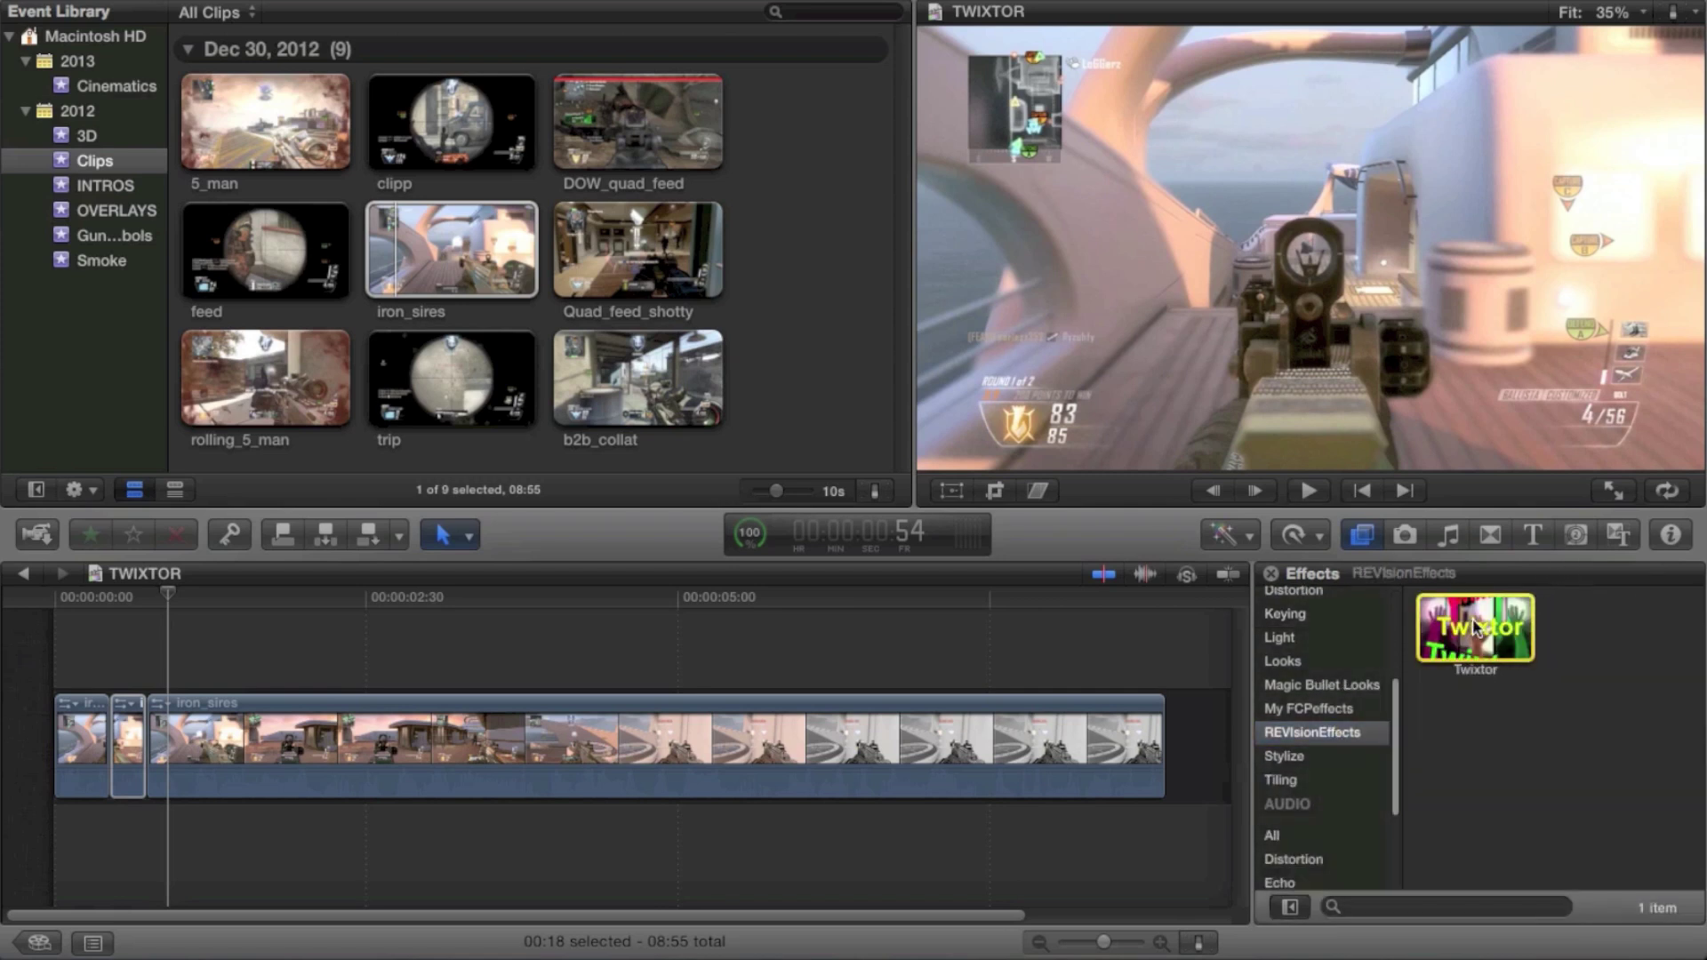
left_click_drag(1475, 627, 126, 751)
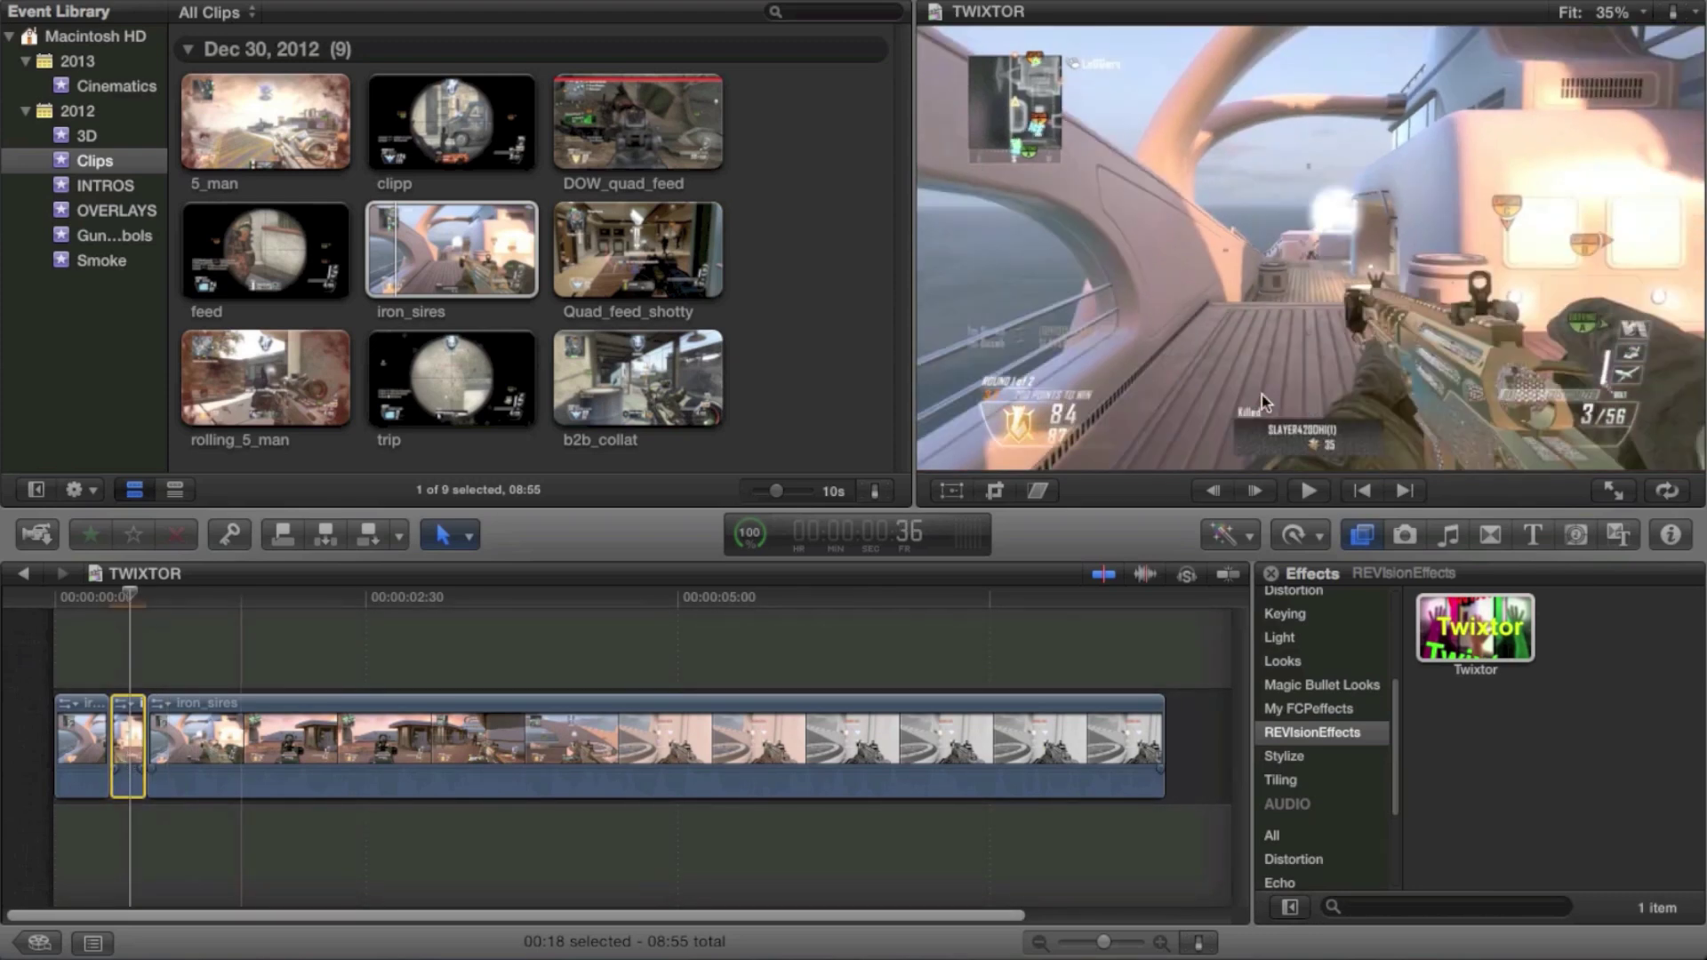
Set Twixtor's Speed % to 14 and lengthen the short section by about 01:52
left_click(1669, 535)
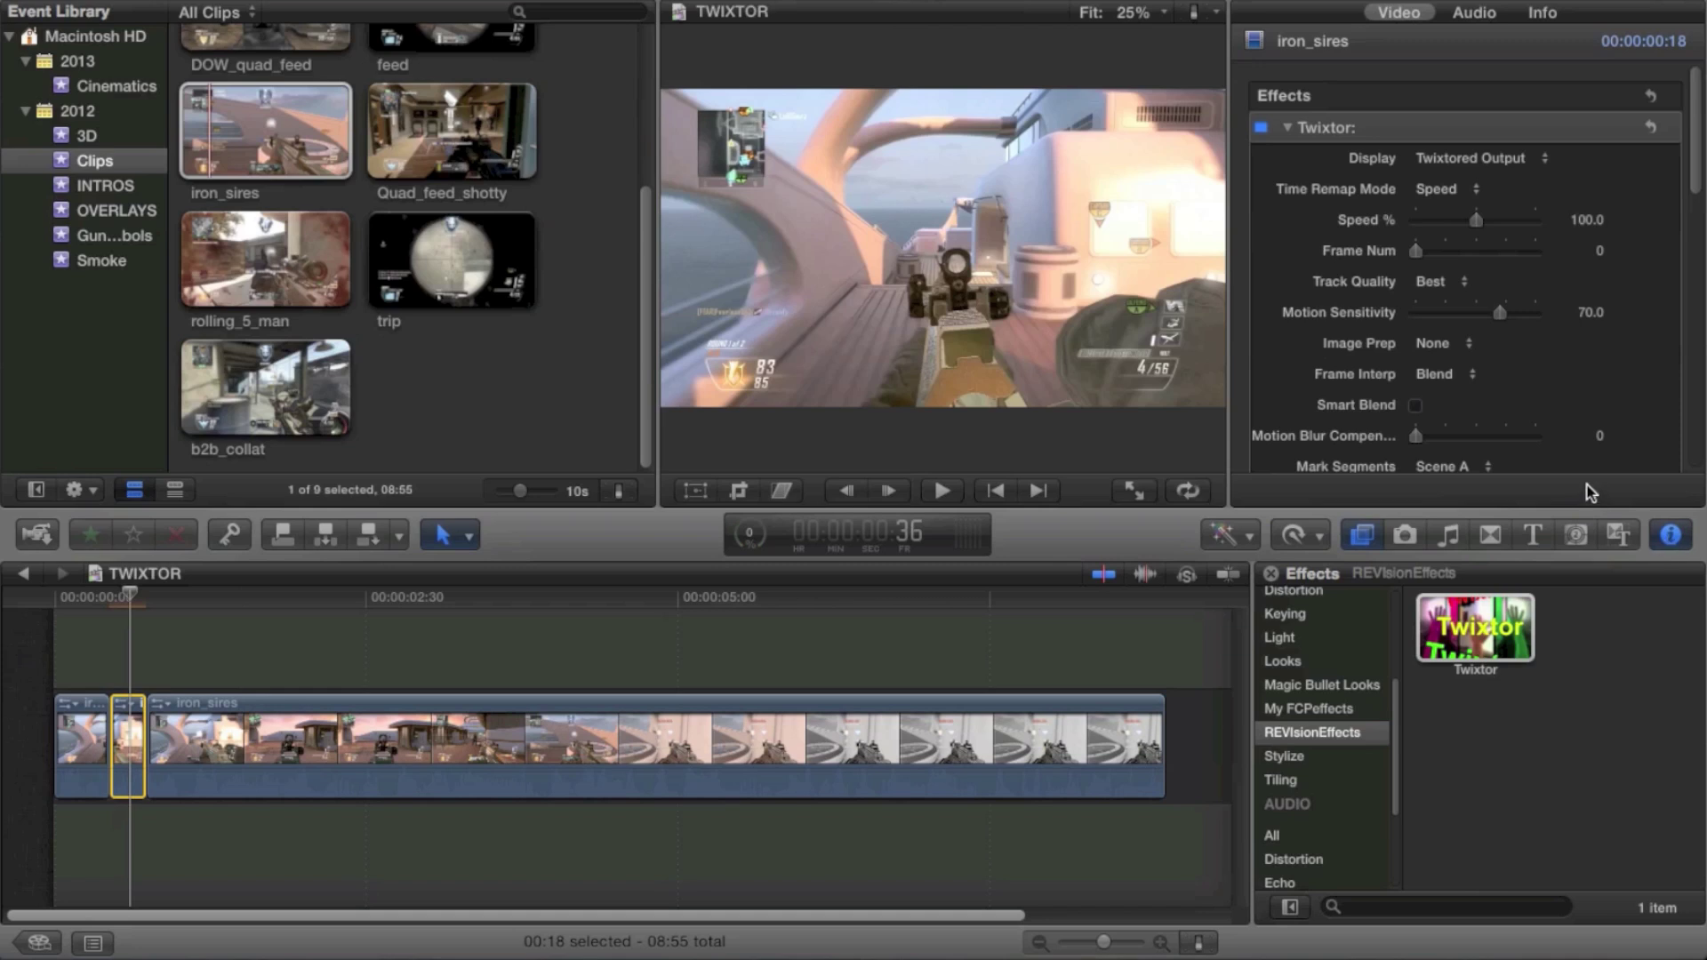
left_click(1579, 223)
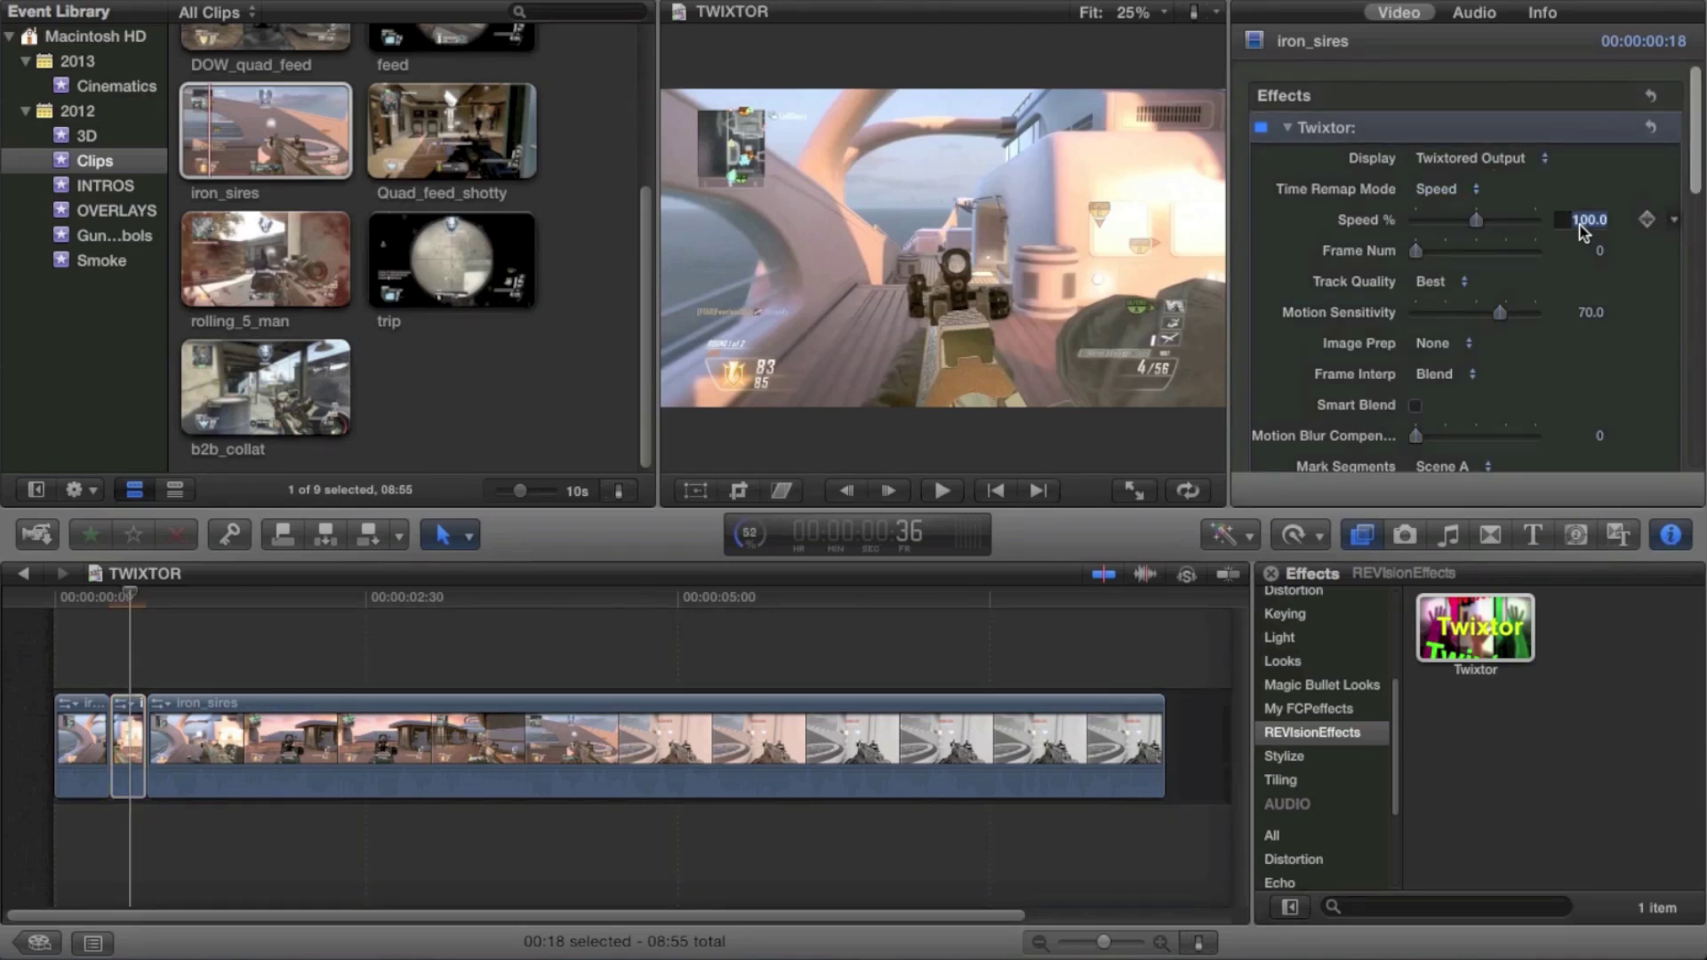
type("14")
key("Return")
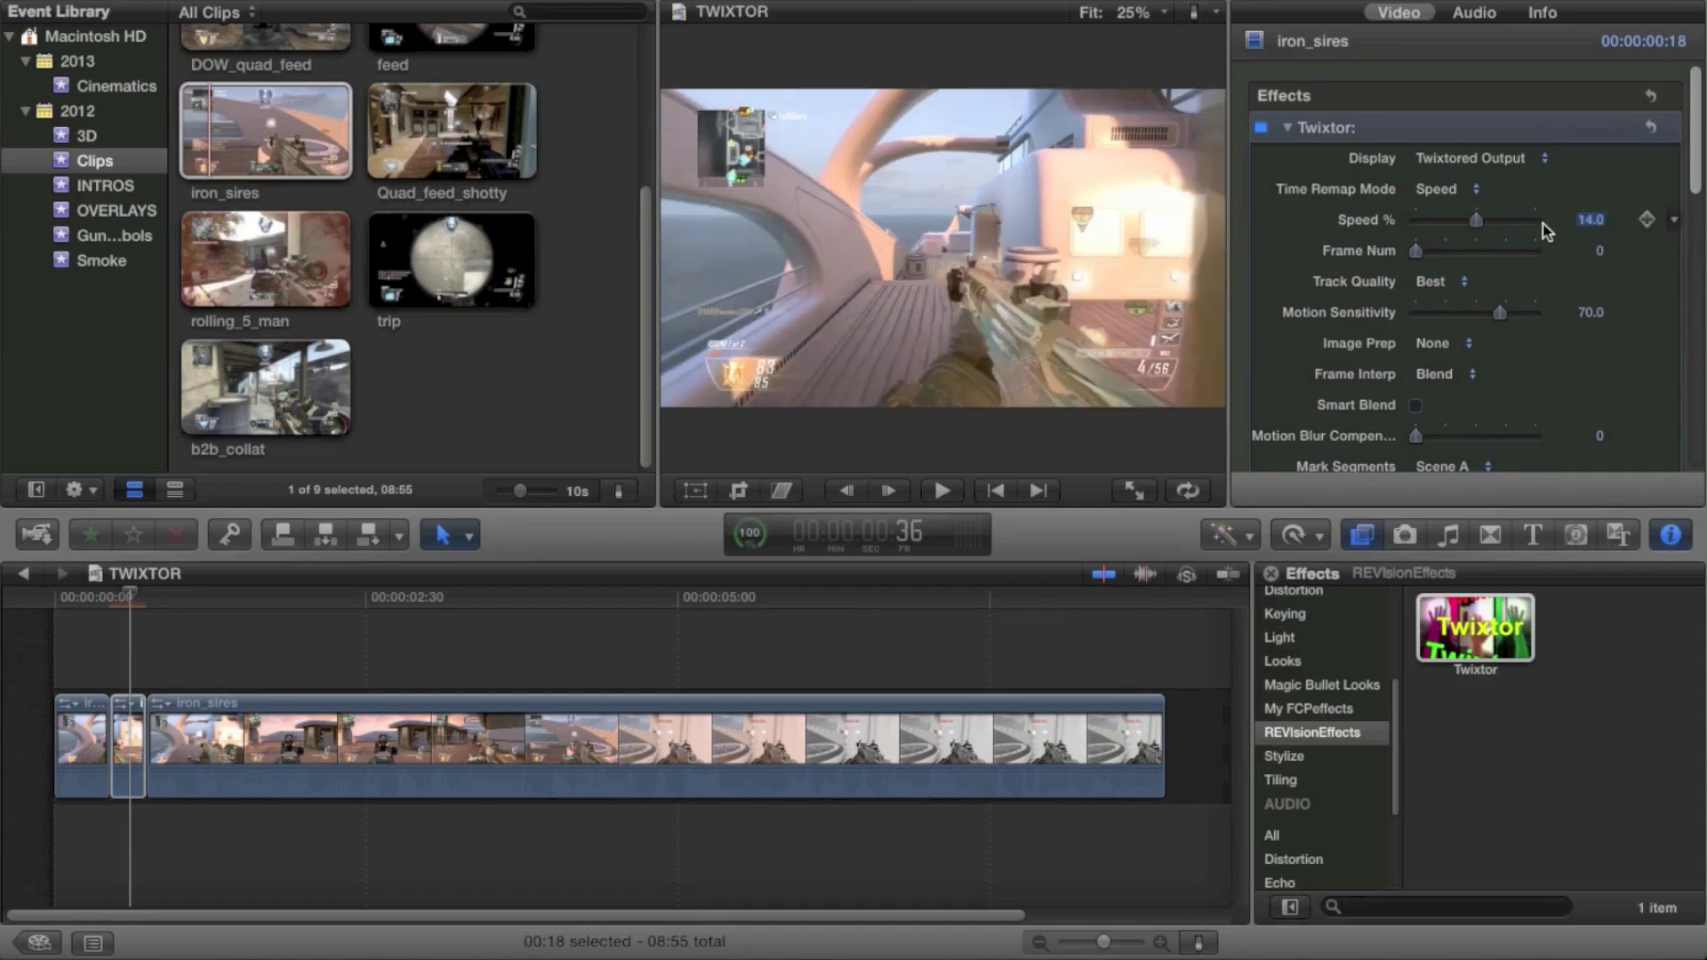
left_click(128, 737)
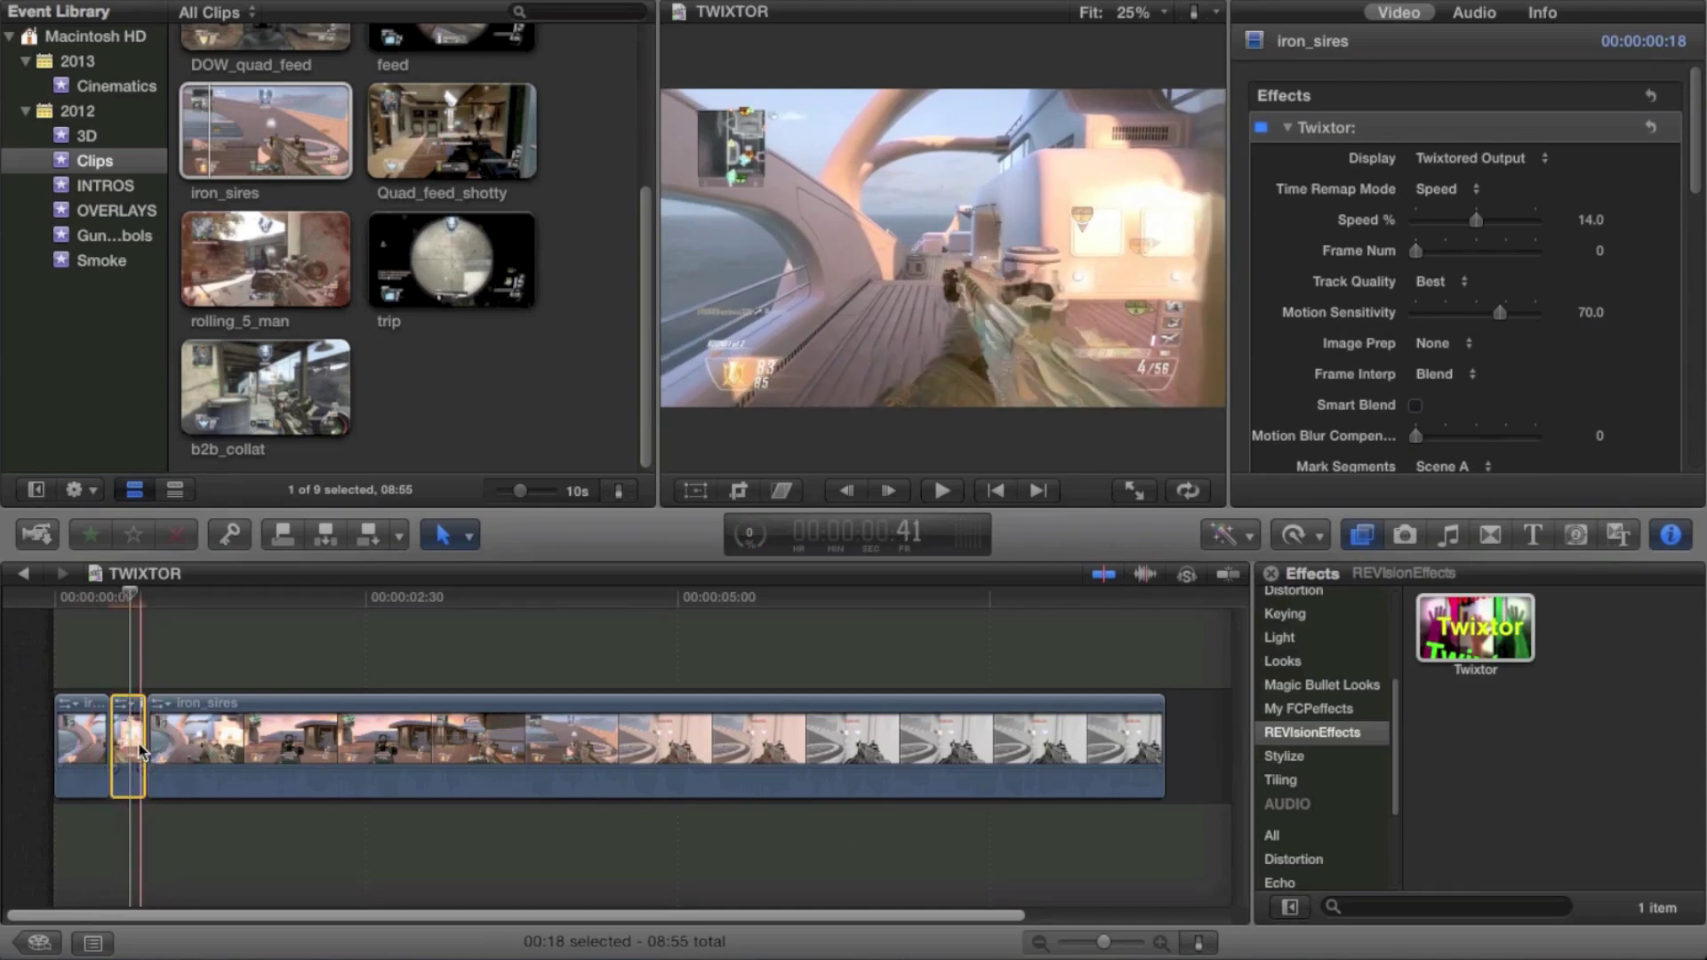
left_click_drag(144, 749, 363, 747)
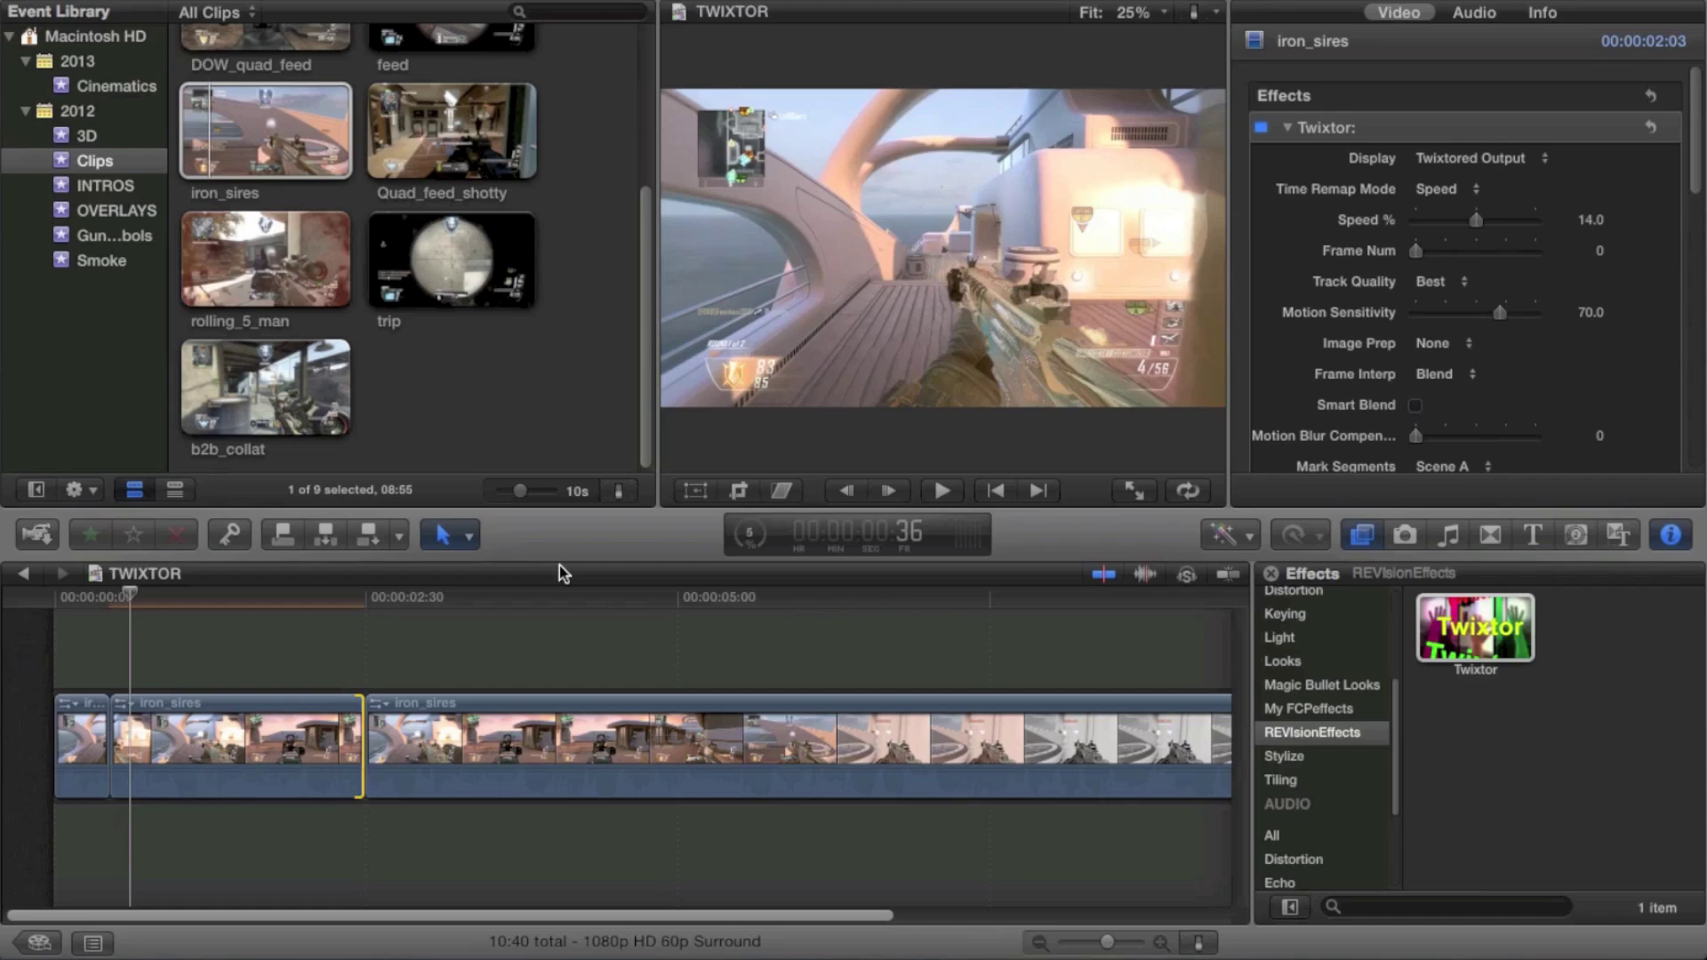
key("r")
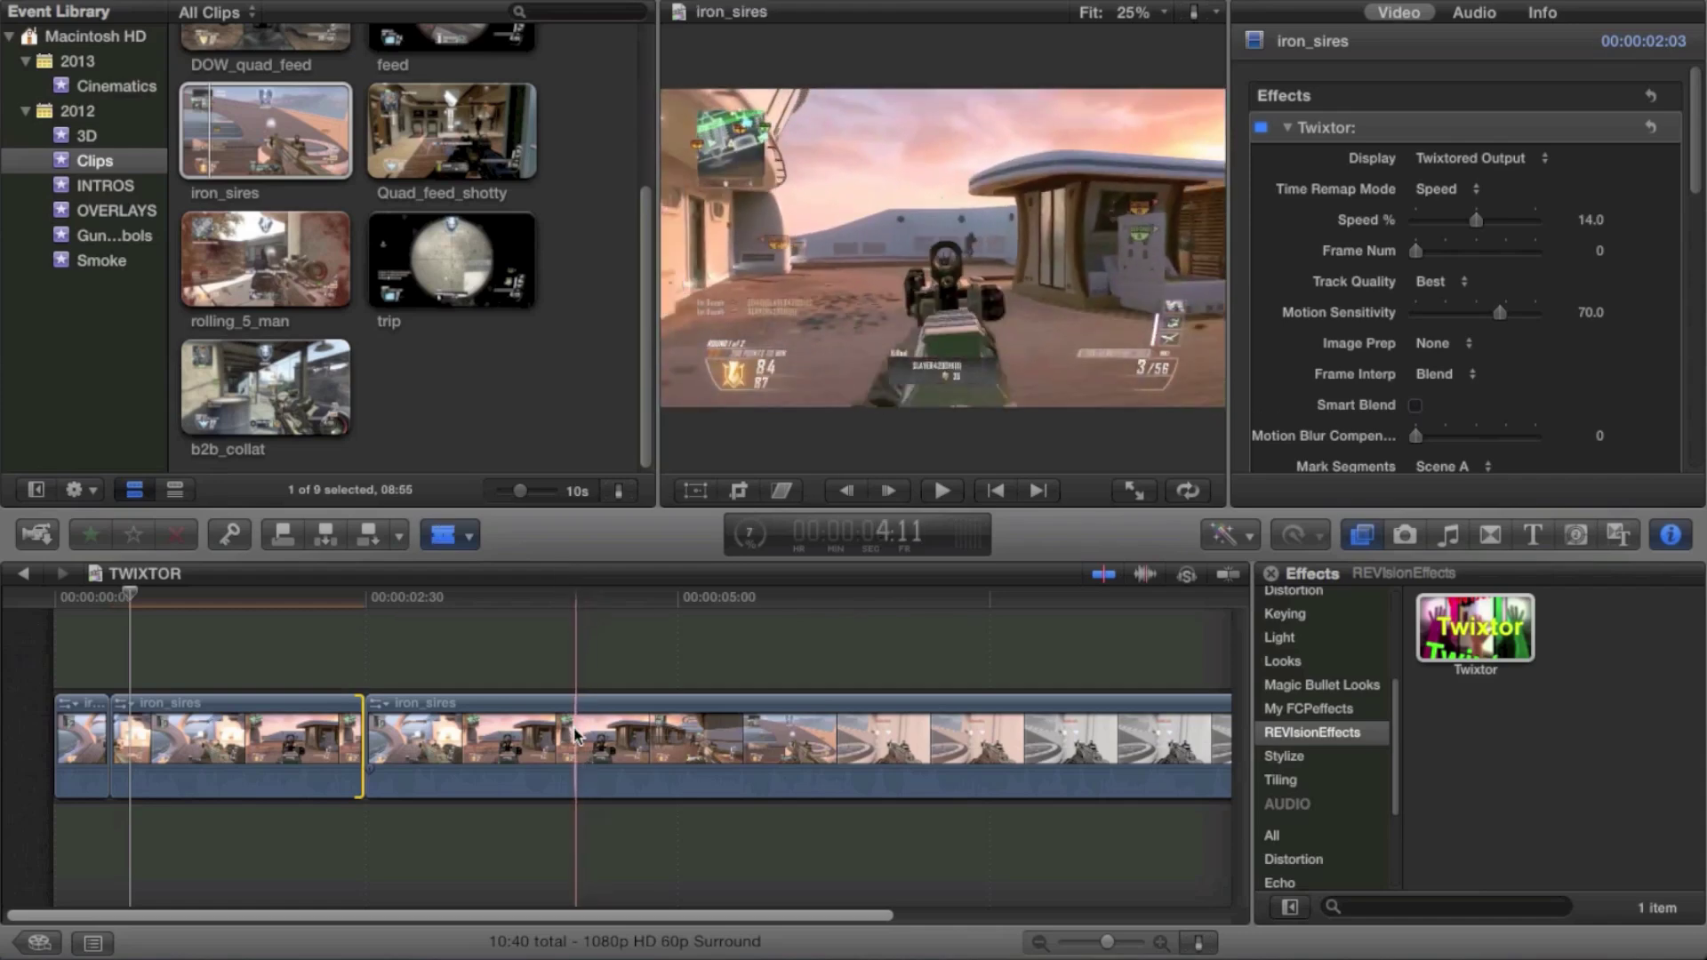
left_click_drag(576, 734, 745, 680)
key("super+r")
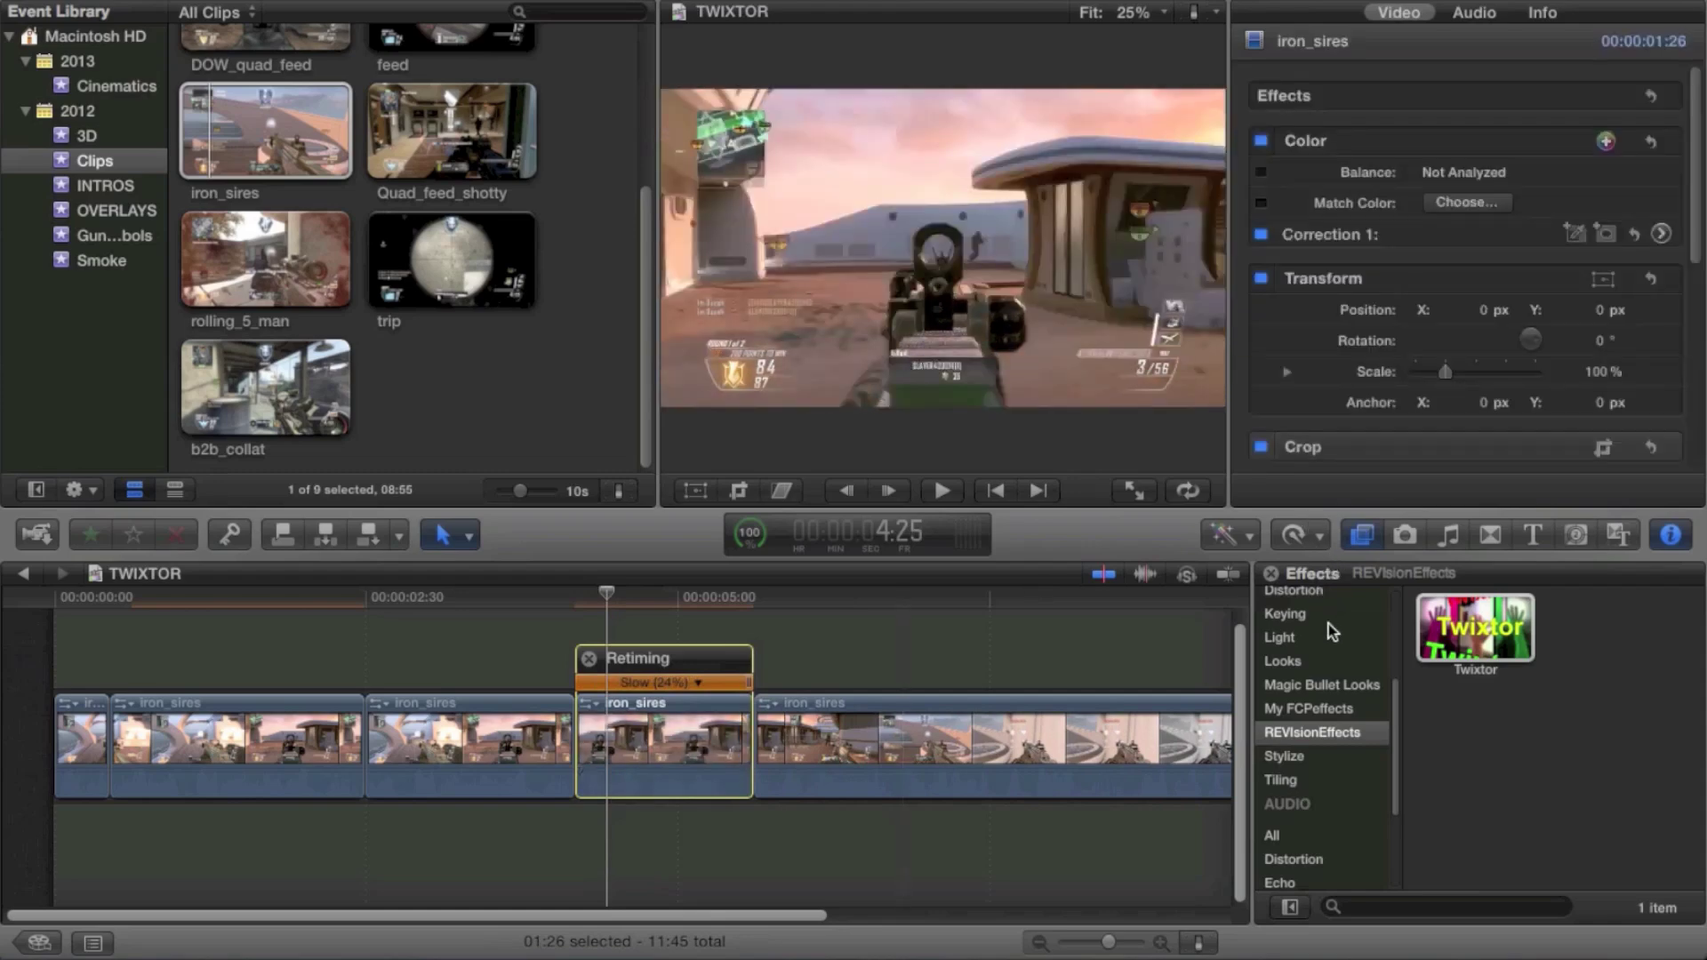
key("super+z")
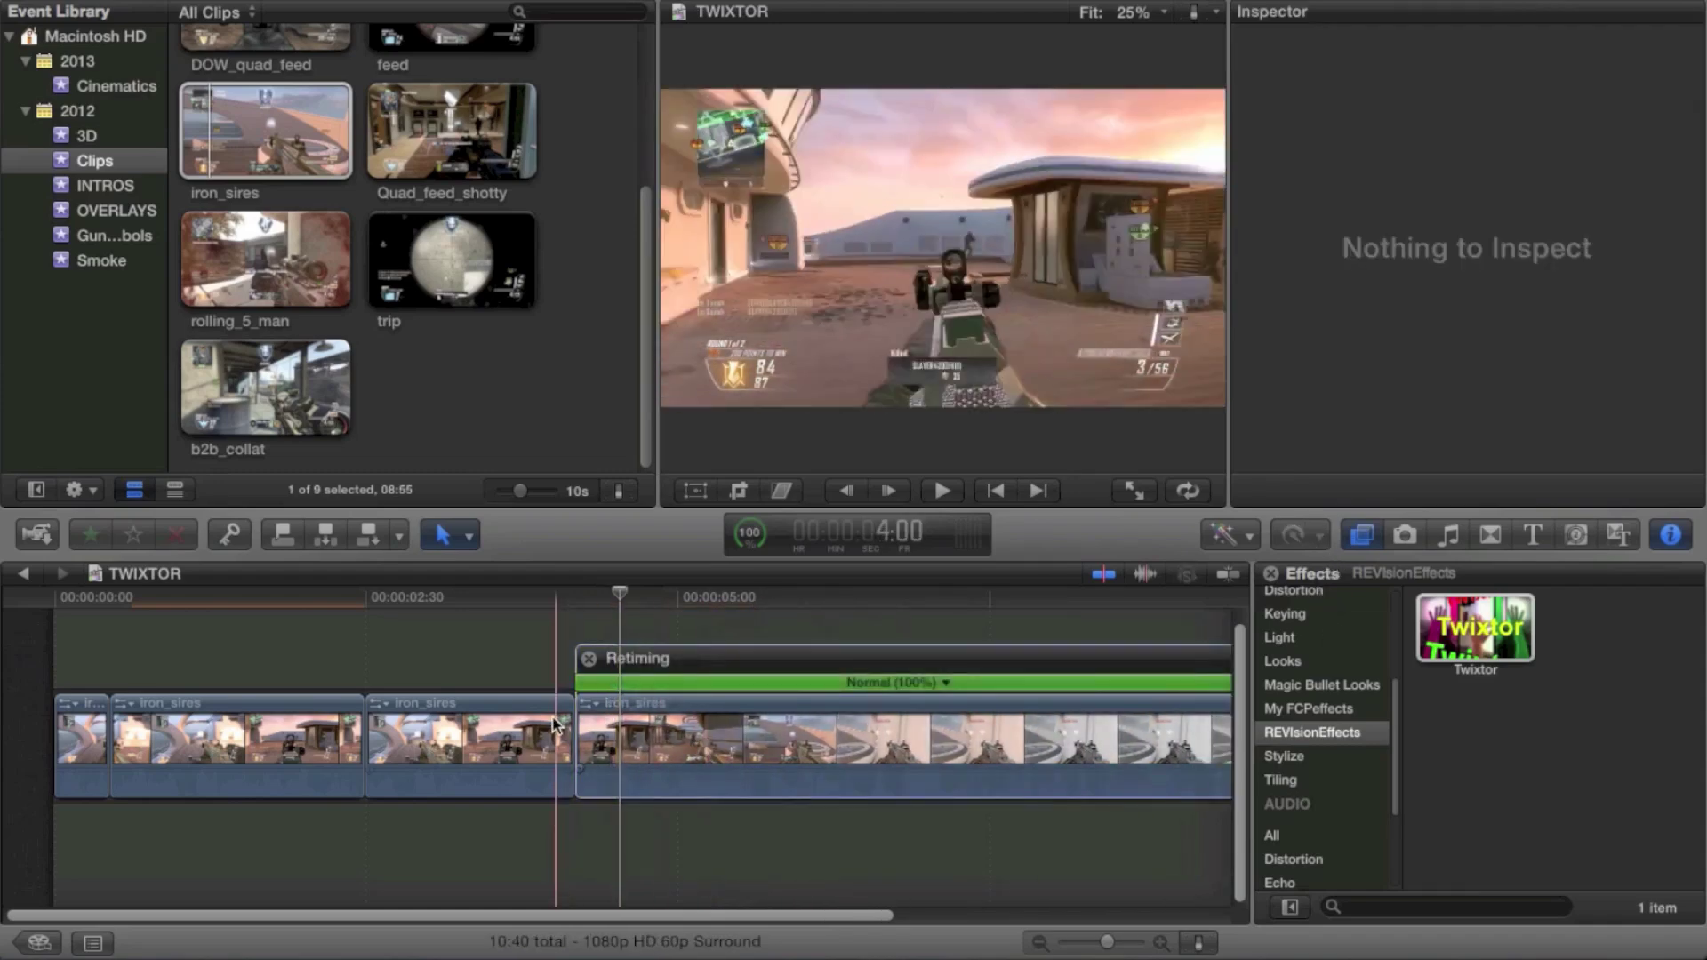
key("super+z")
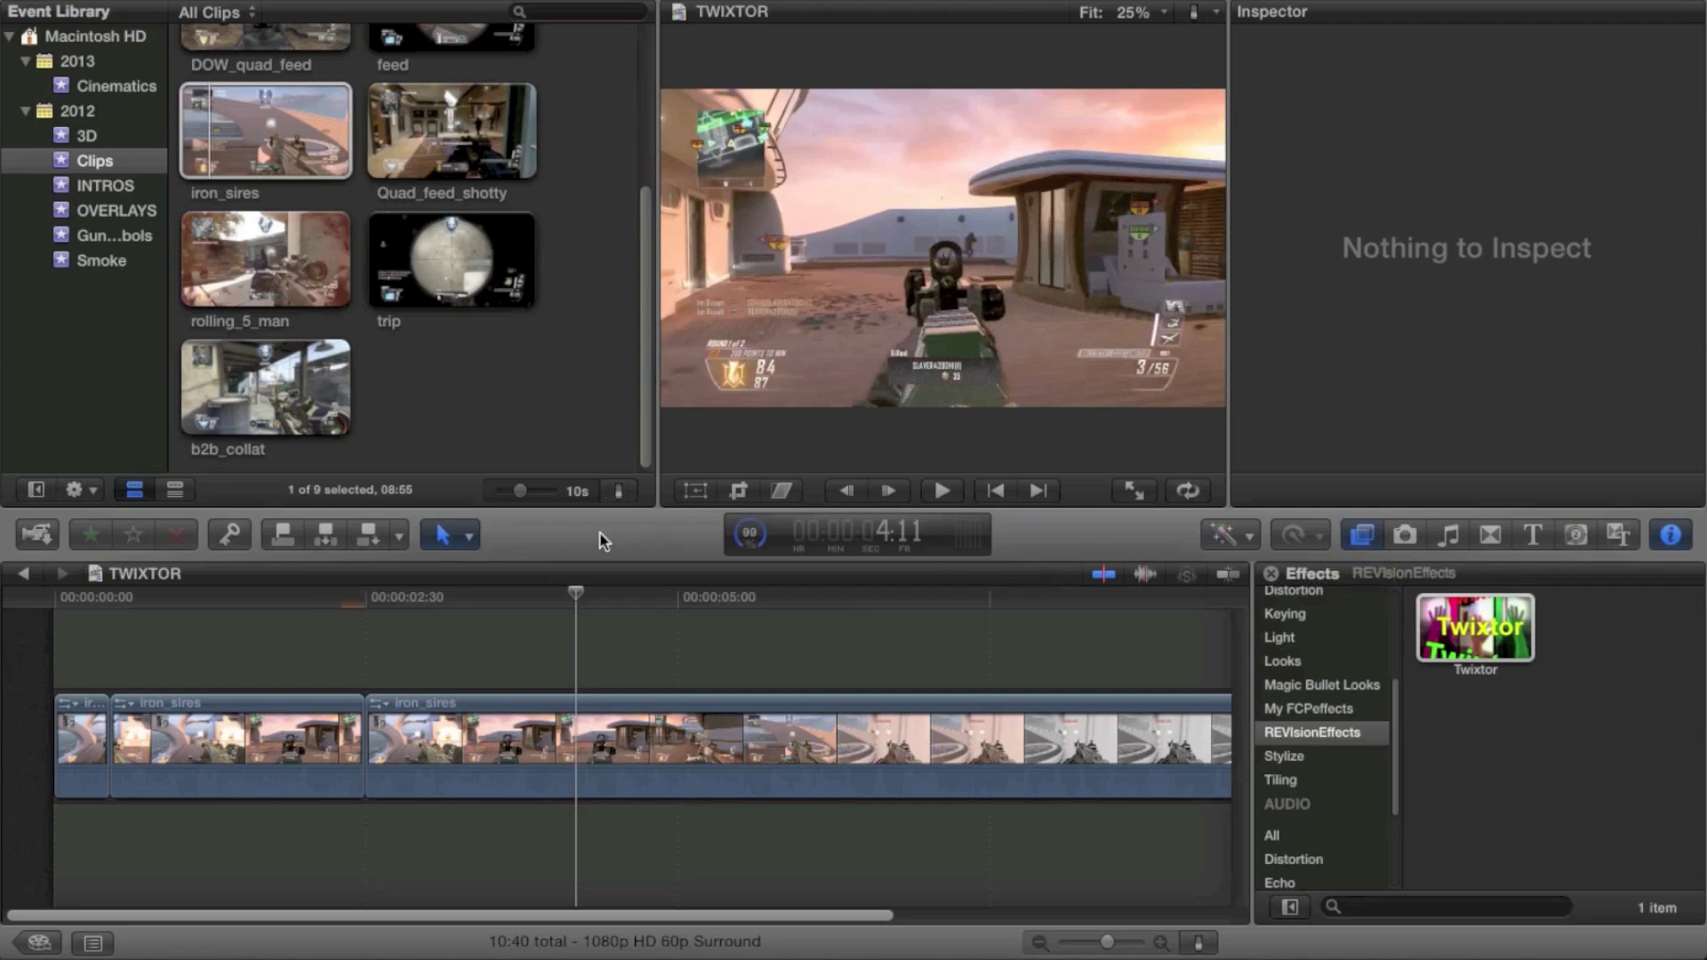
left_click(303, 737)
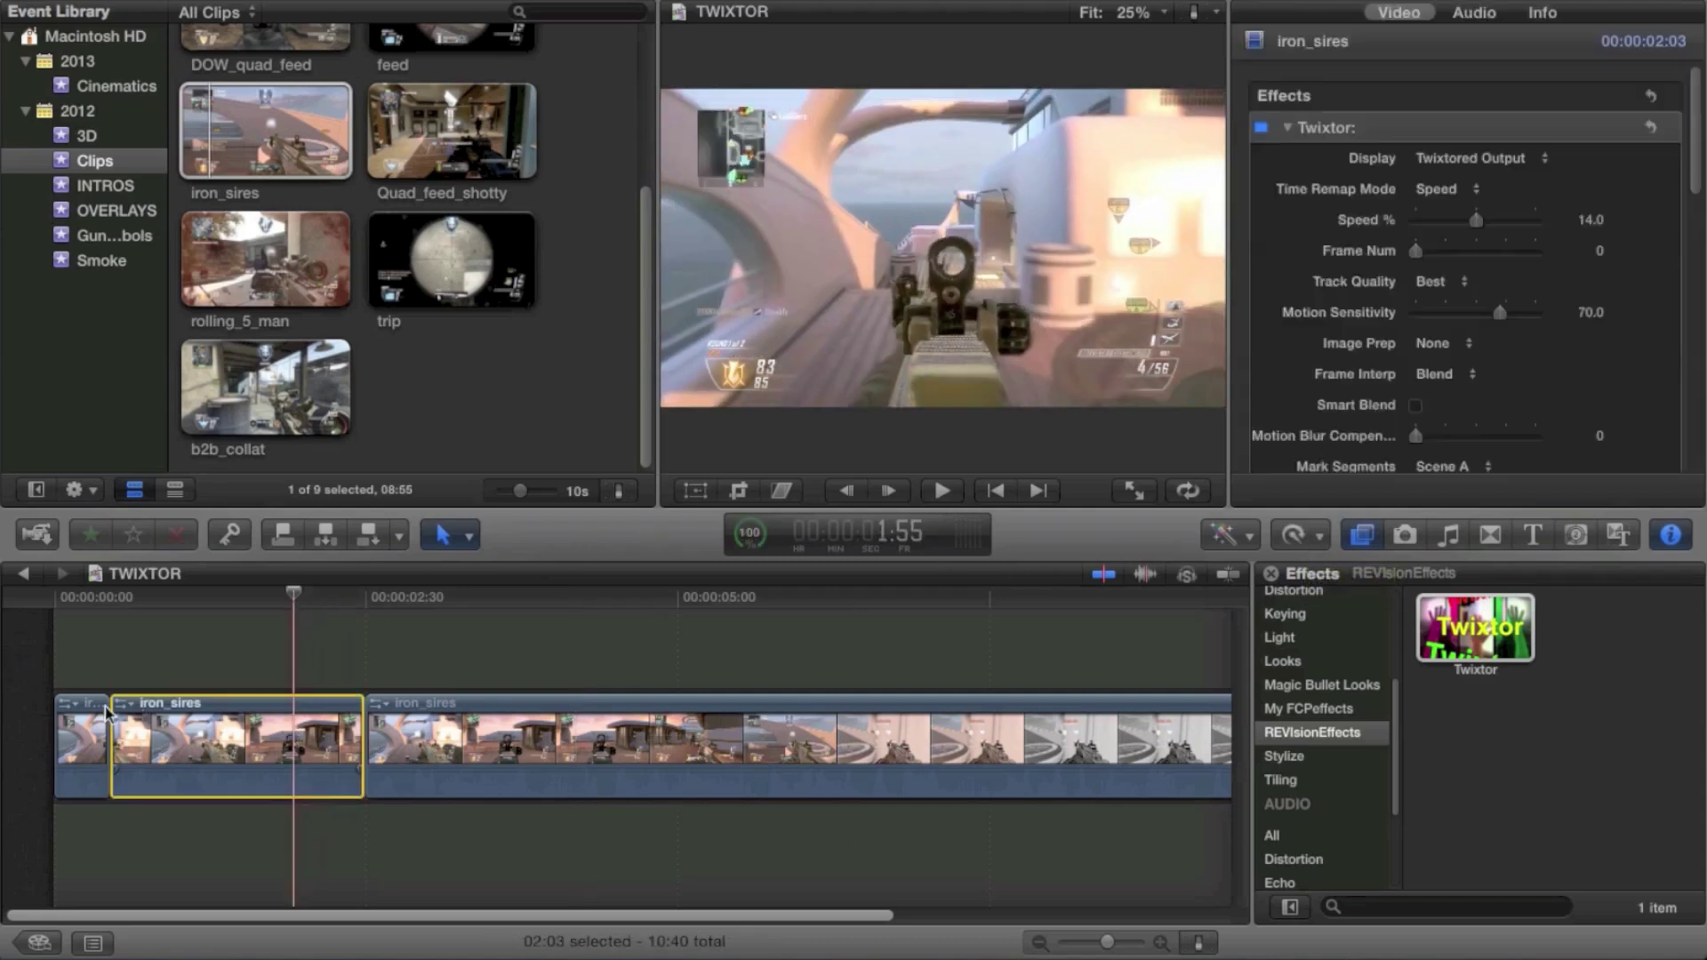
key("space")
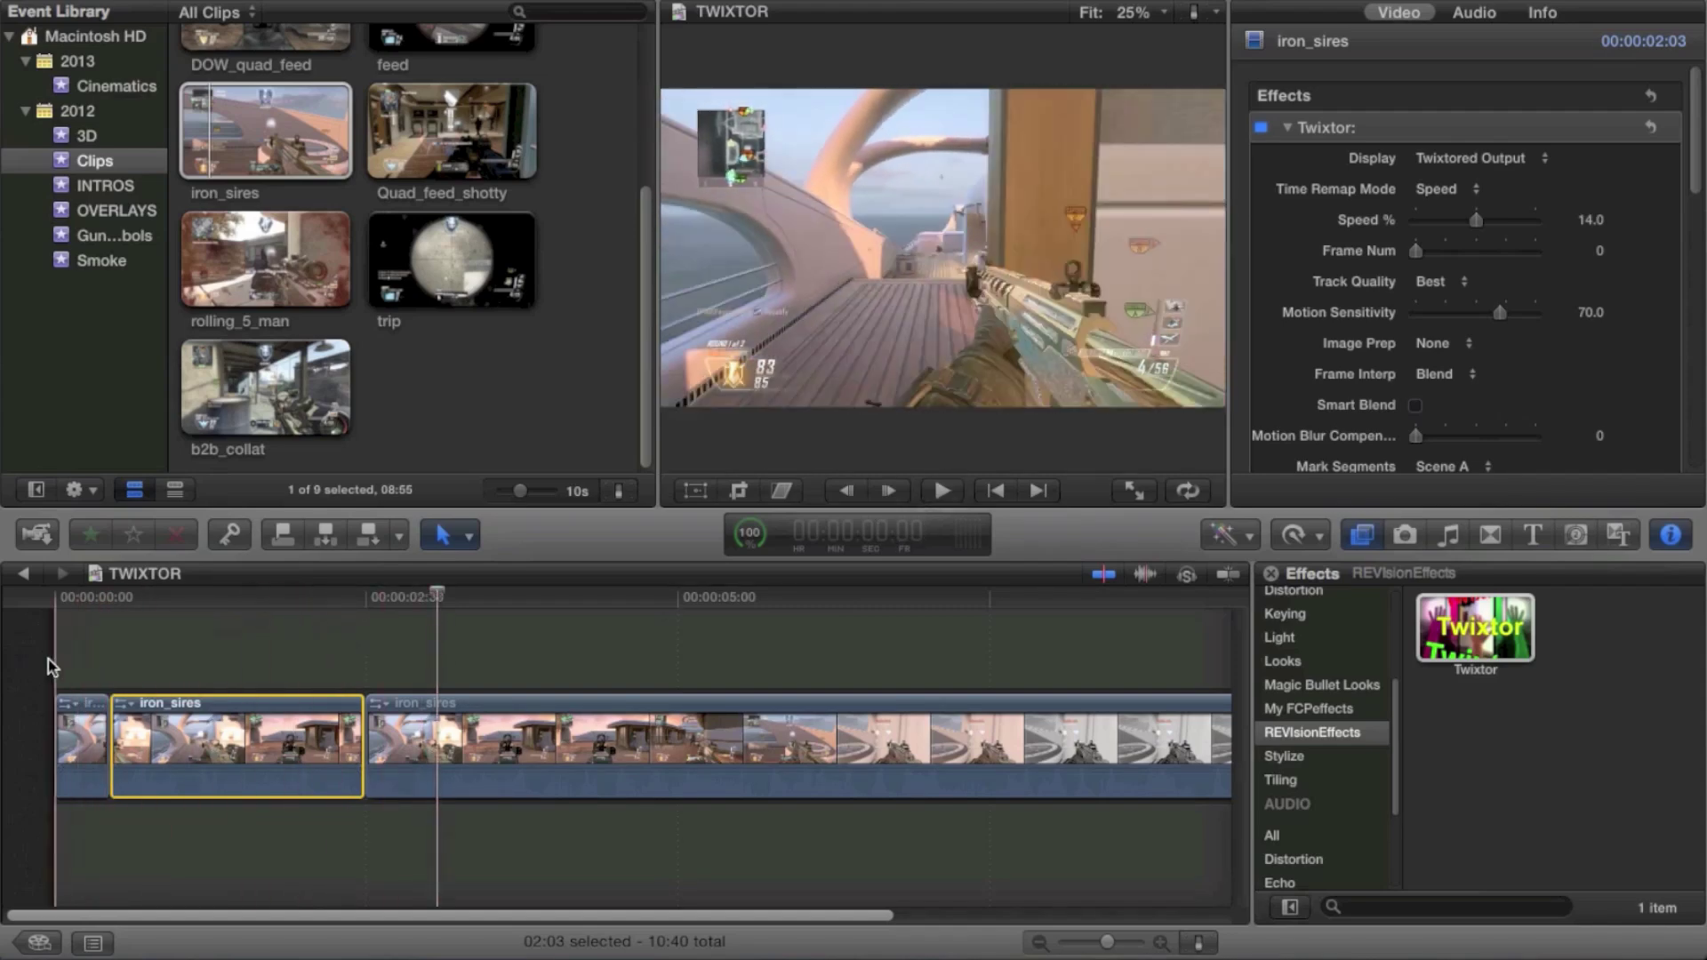
key("slash")
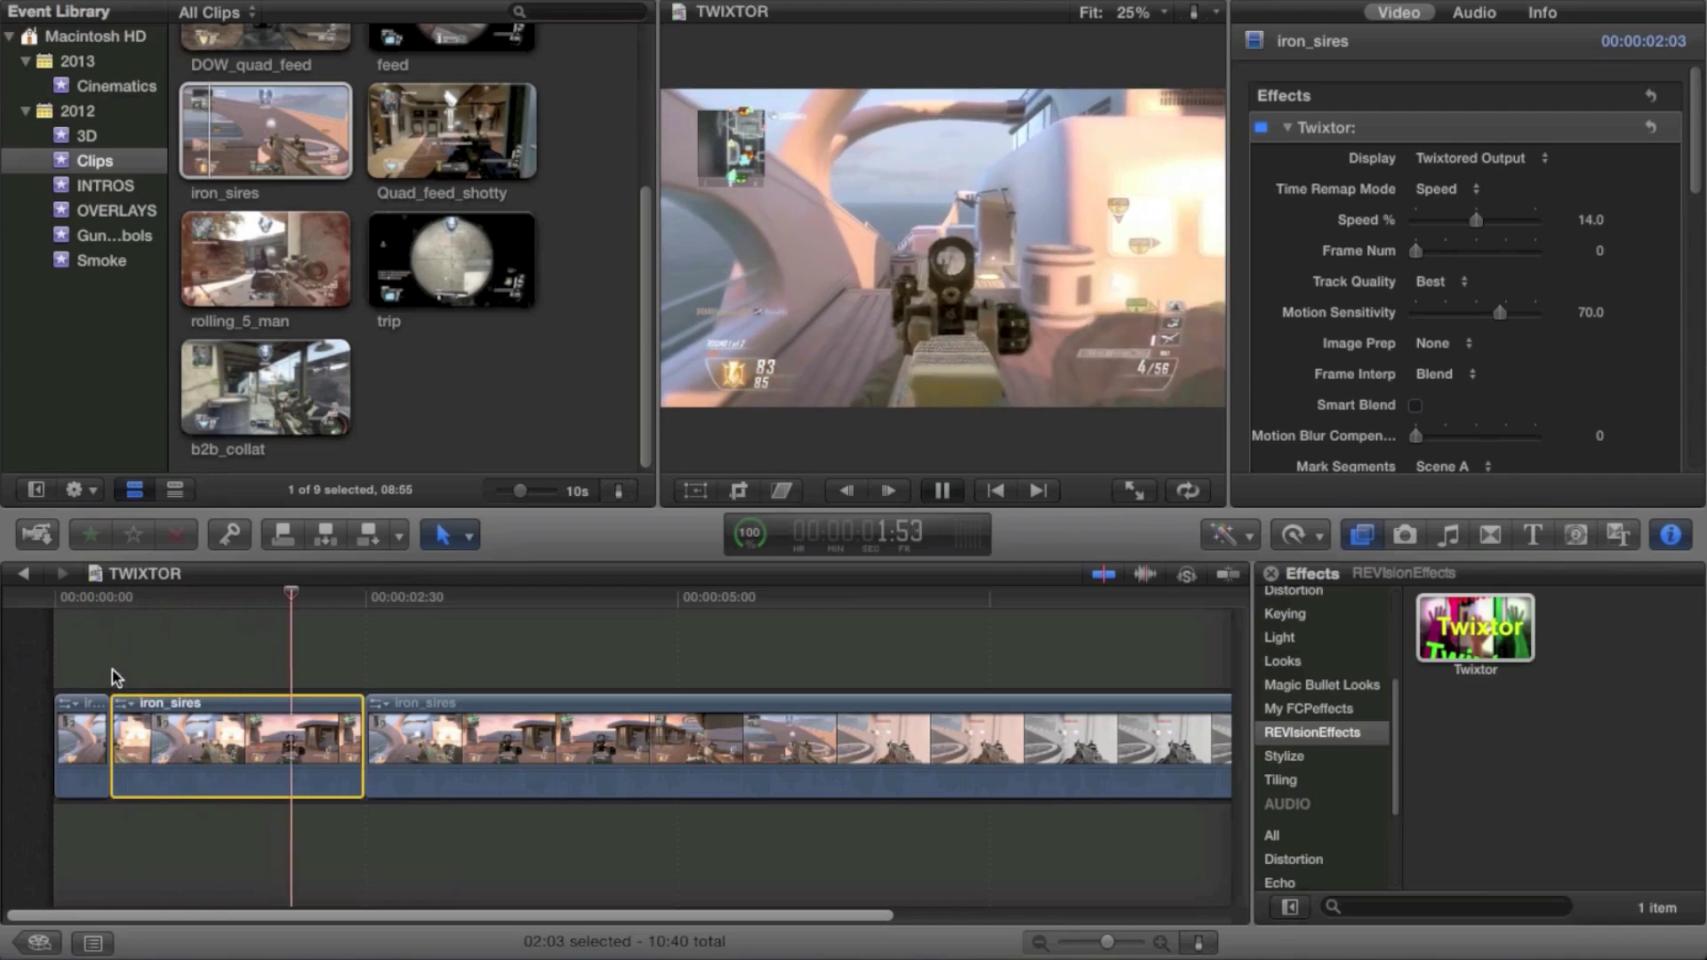
key("slash")
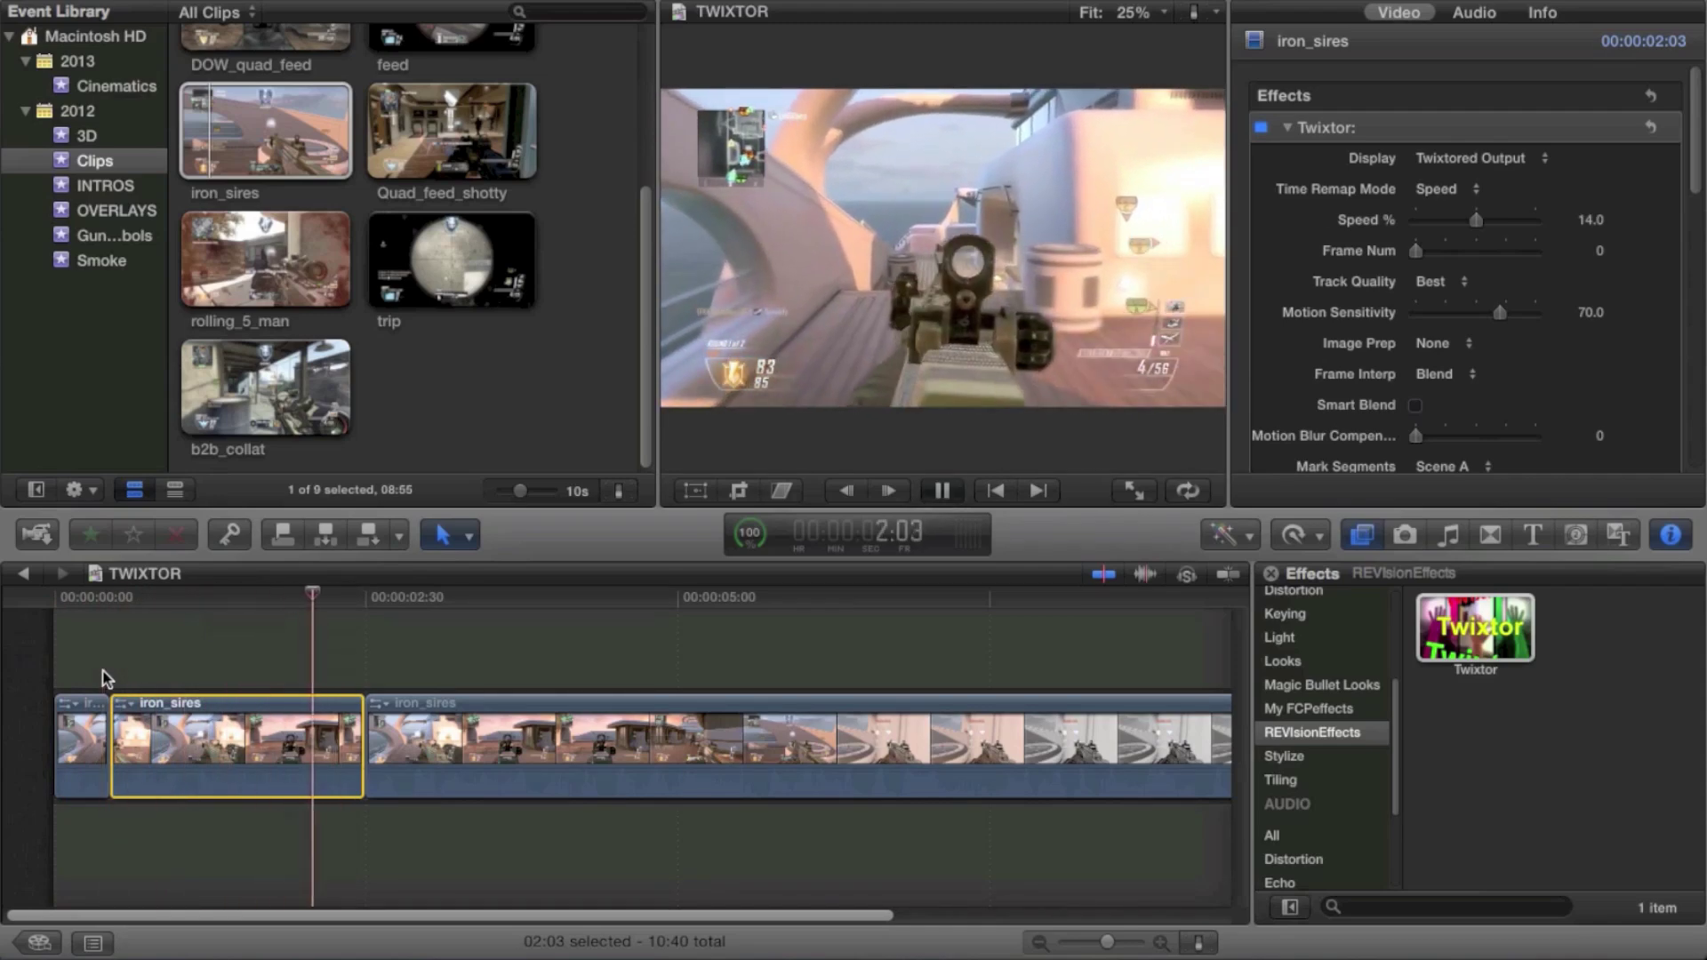
key("space")
left_click(296, 152)
right_click(289, 162)
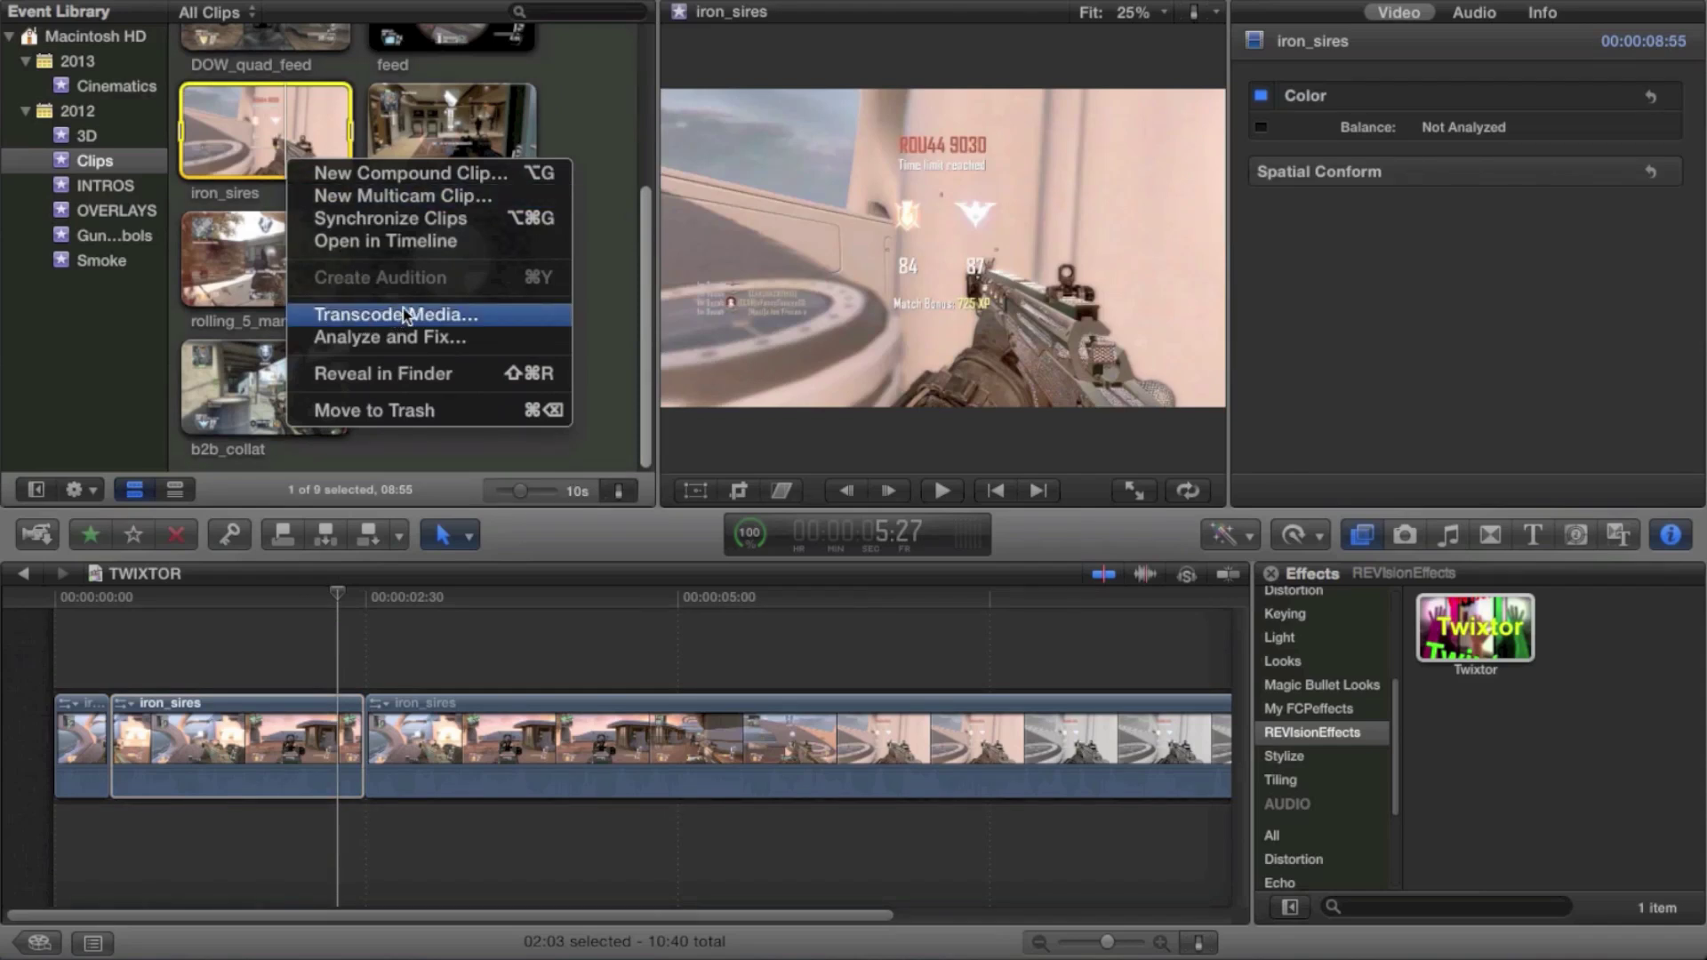
left_click(222, 698)
left_click(222, 698)
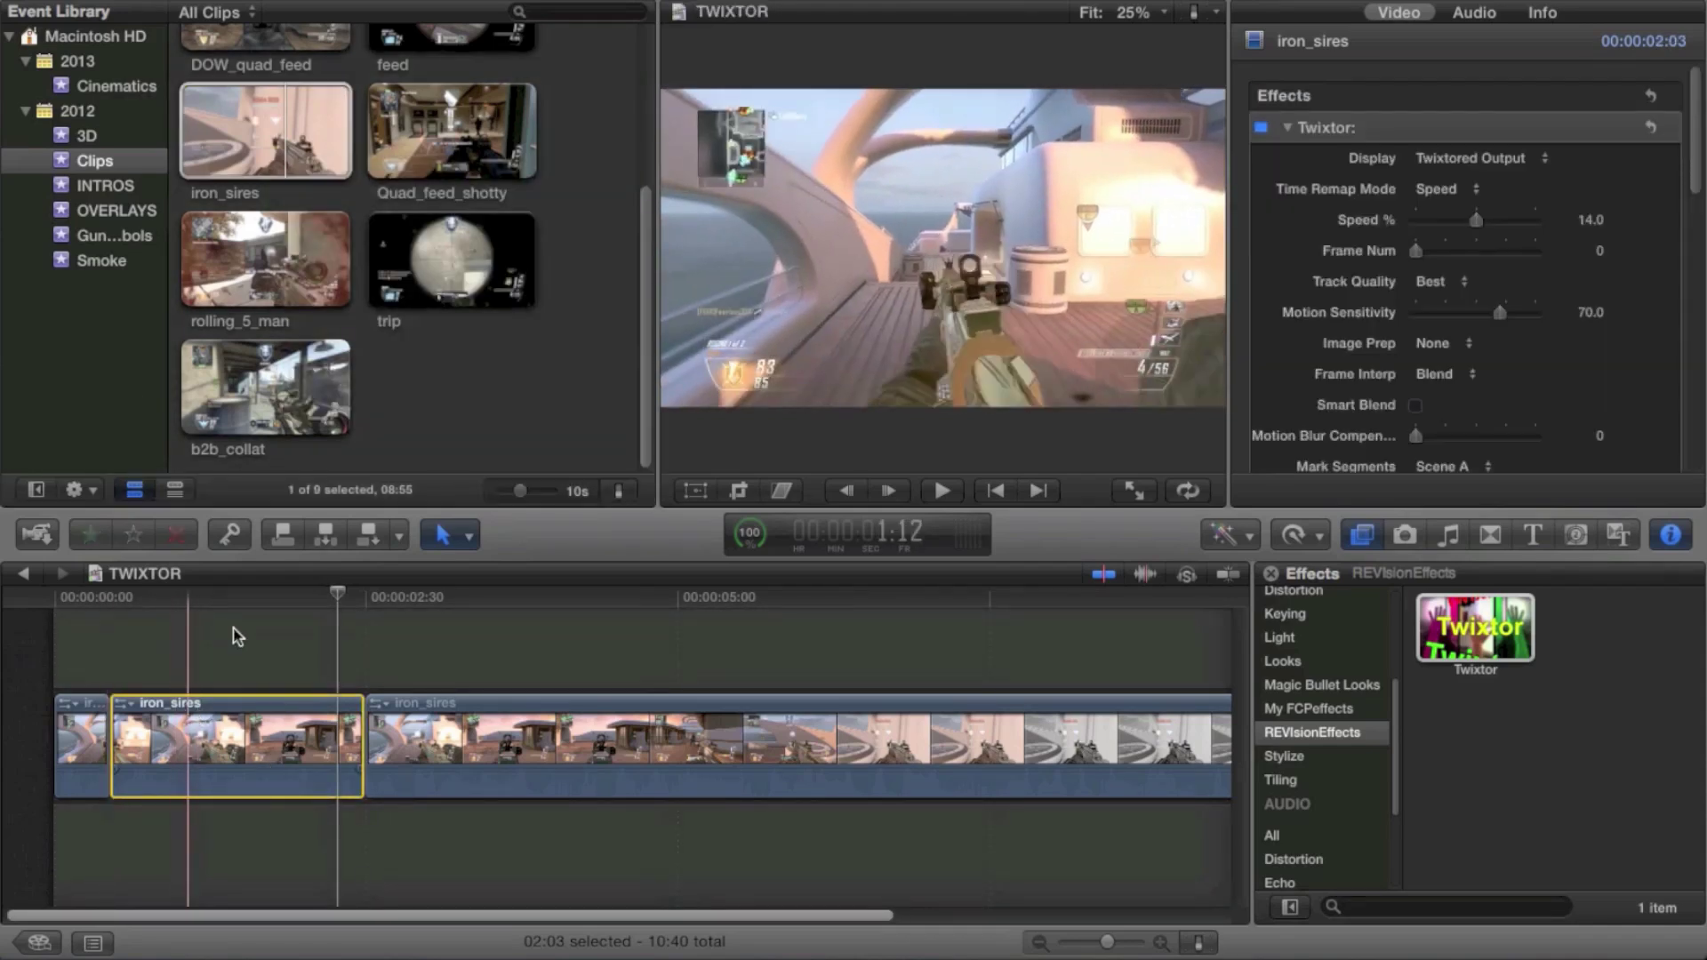
key("space")
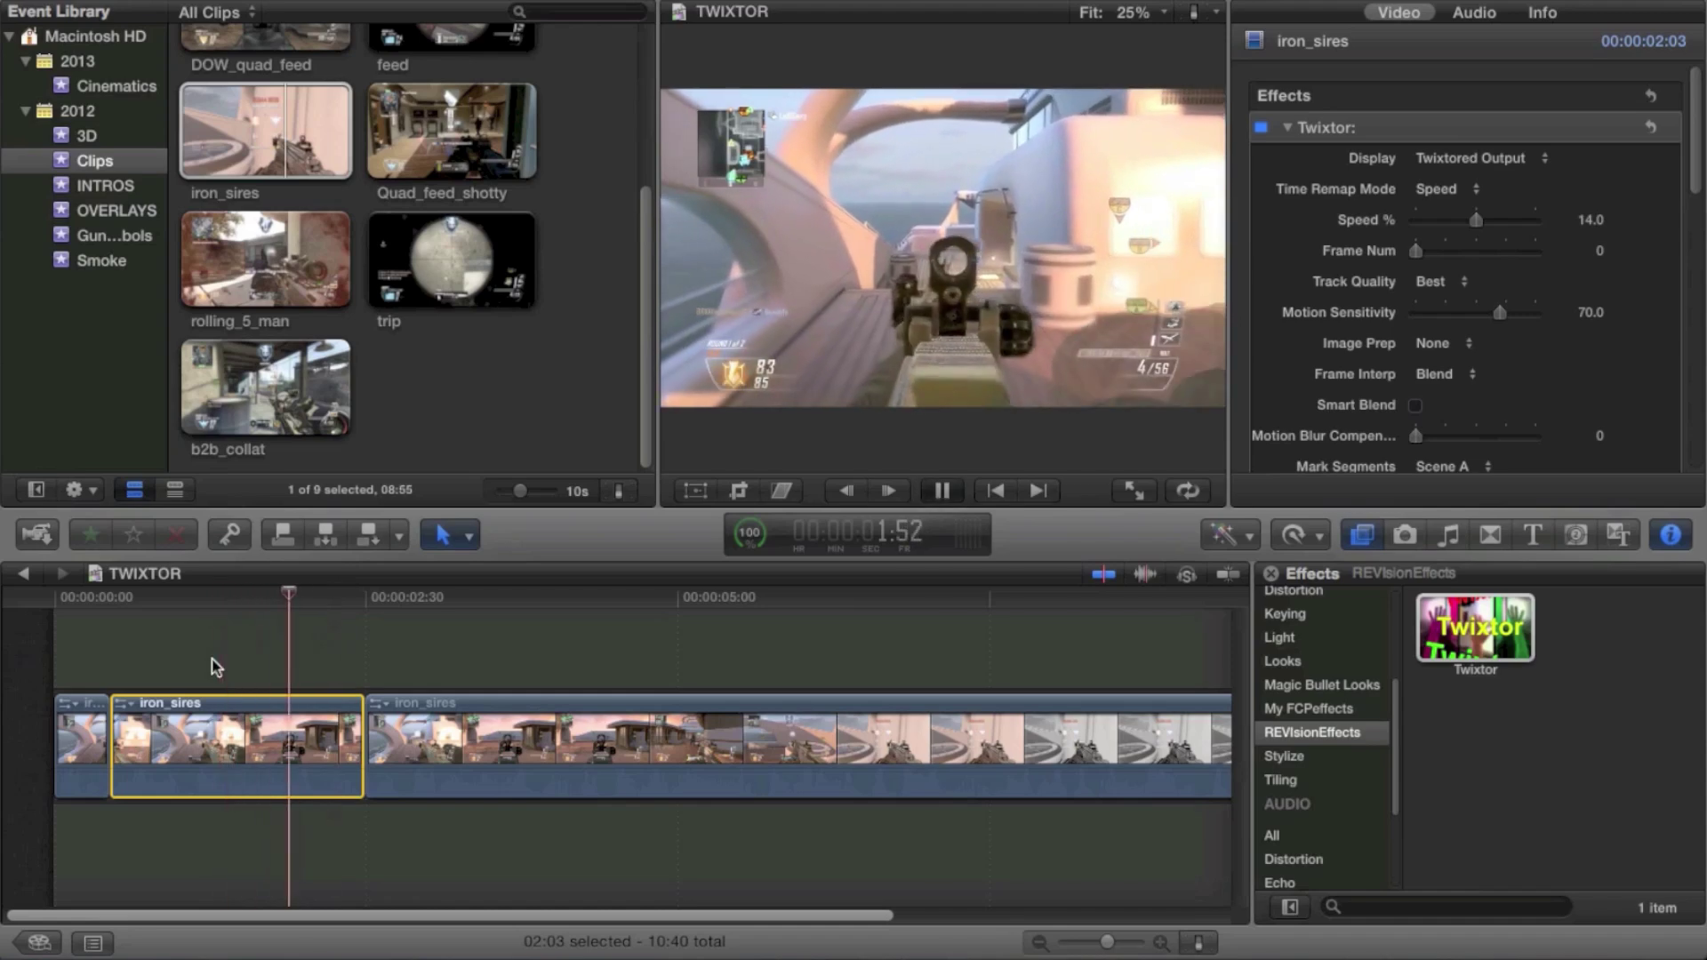
Stop playback and undo the Twixtor speed, effect and blade cuts, leaving one iron_sires clip
key("space")
key("super+z")
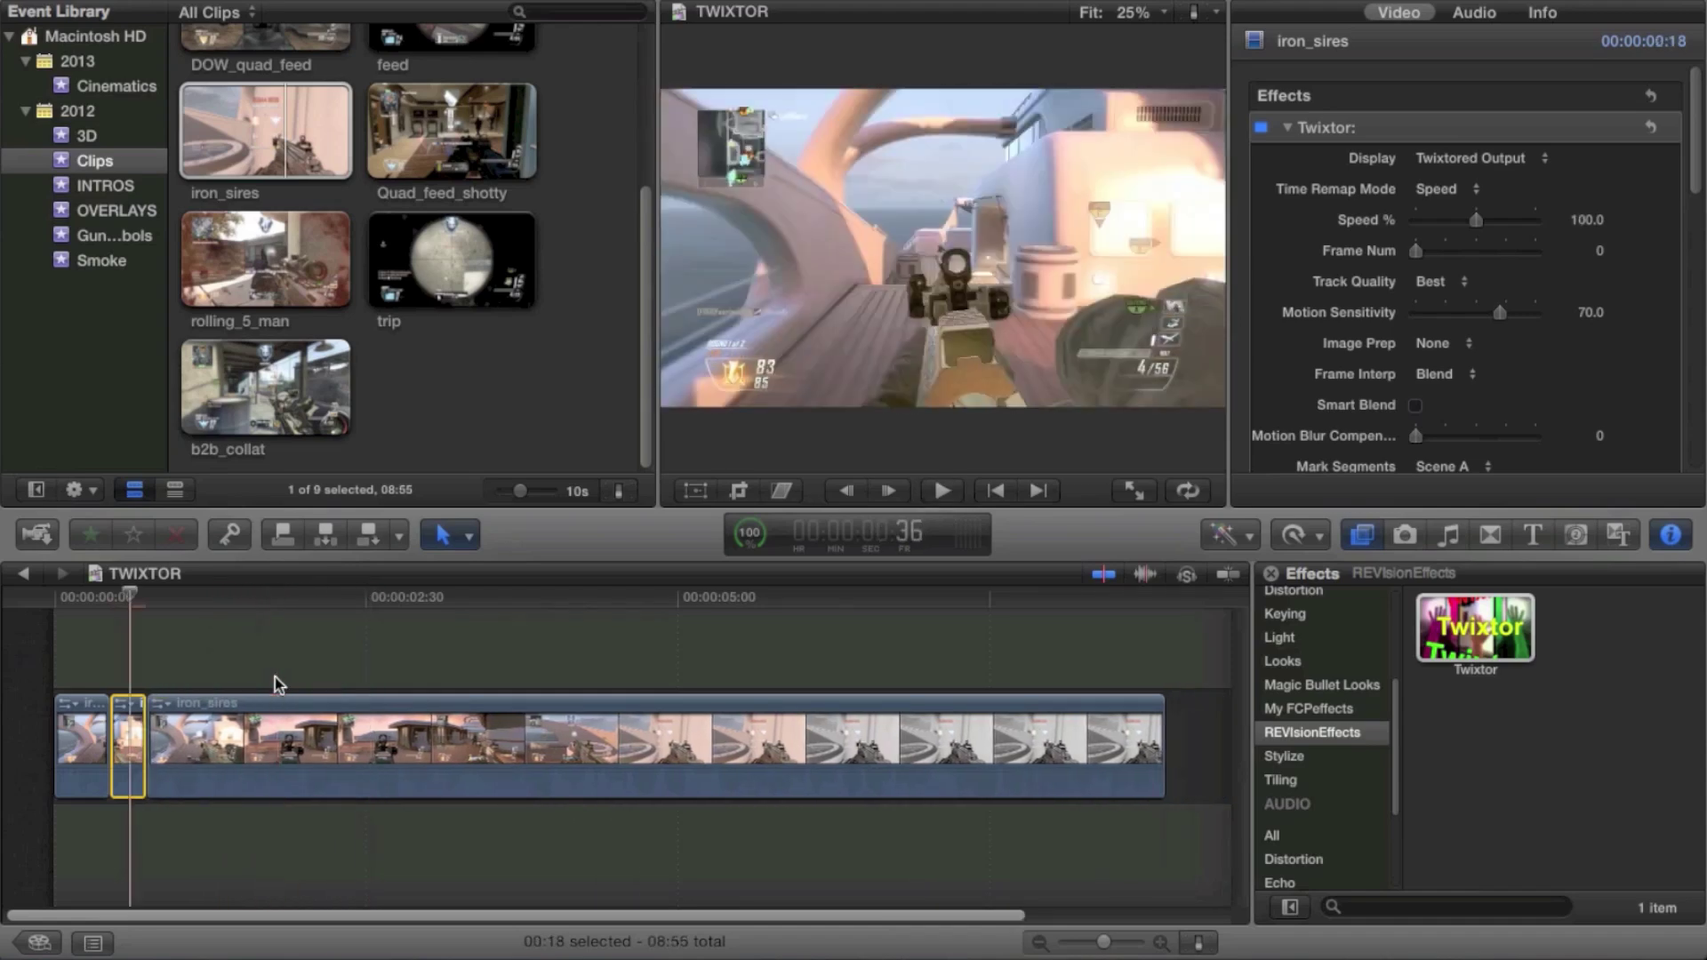
key("super+z")
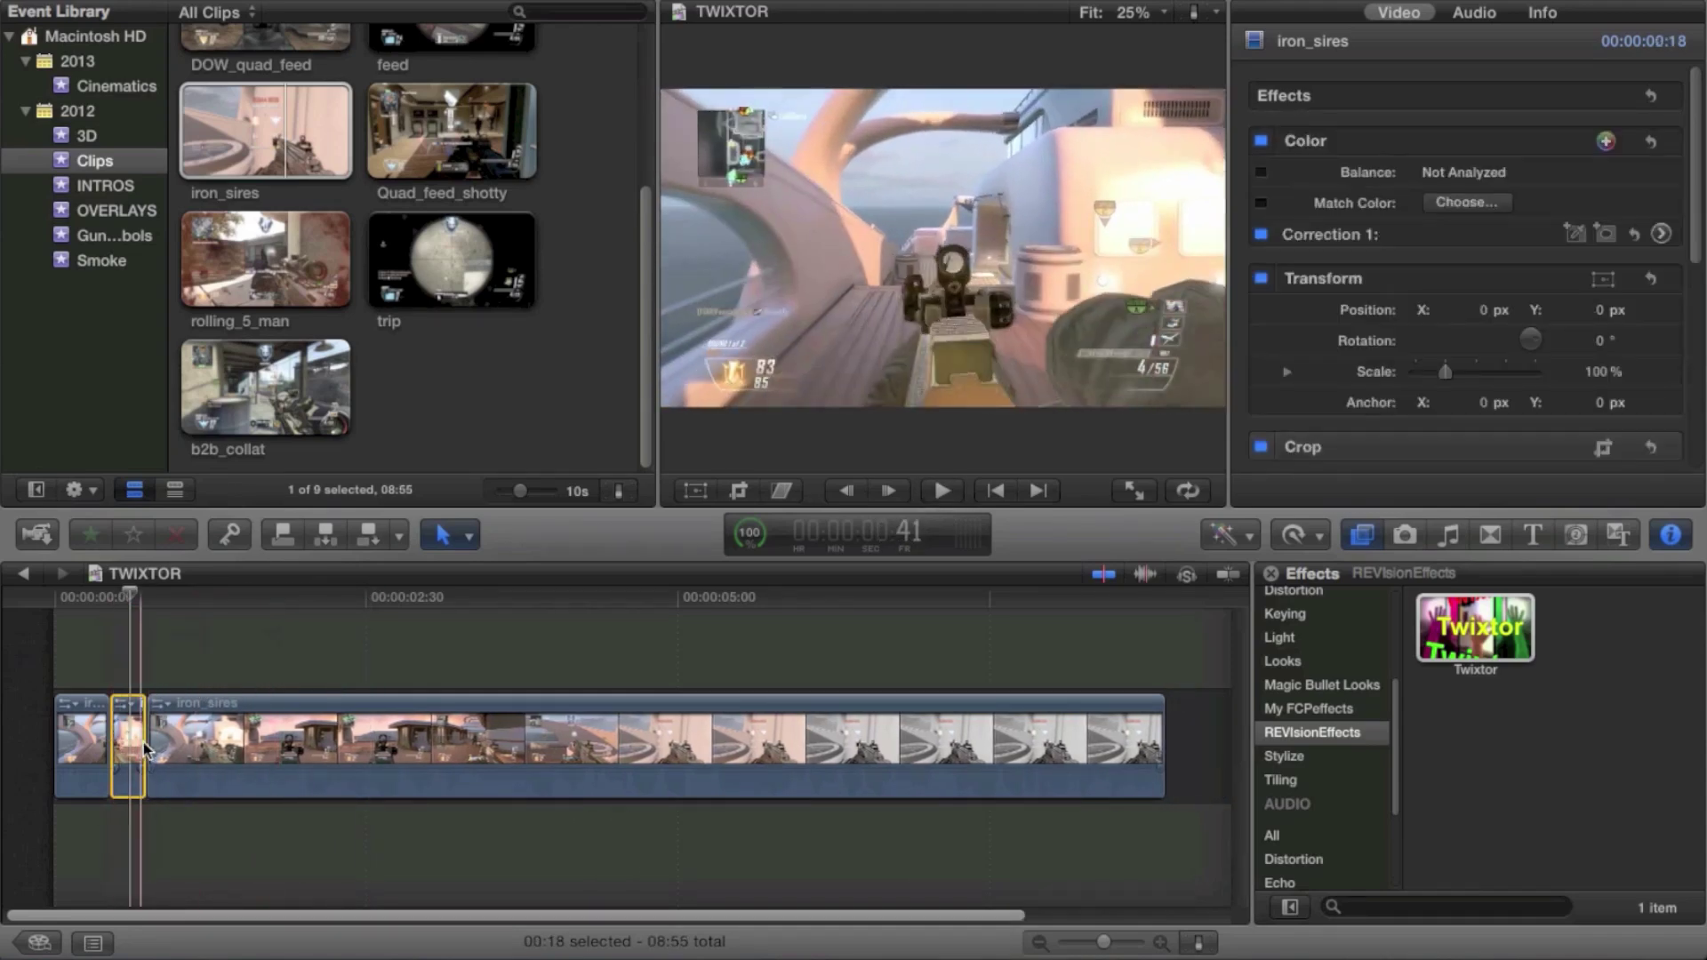
key("super+z")
key("super+z")
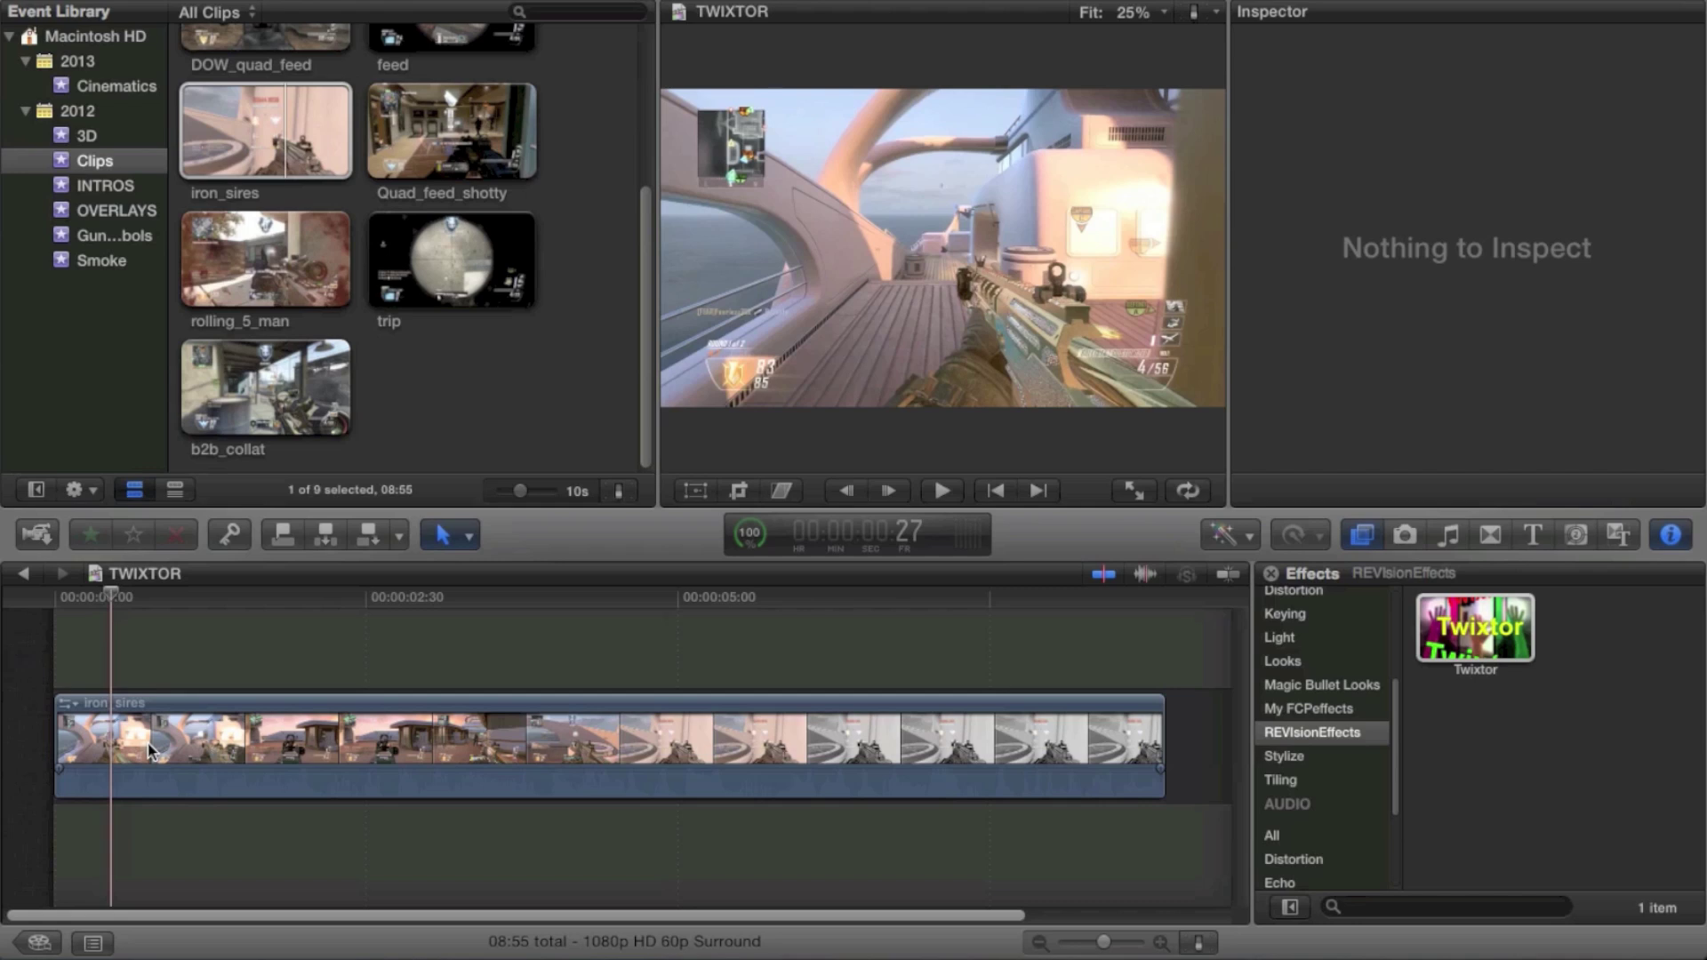
Nudge the playhead and split iron_sires twice near its start to isolate a short section
key("Left")
key("Left")
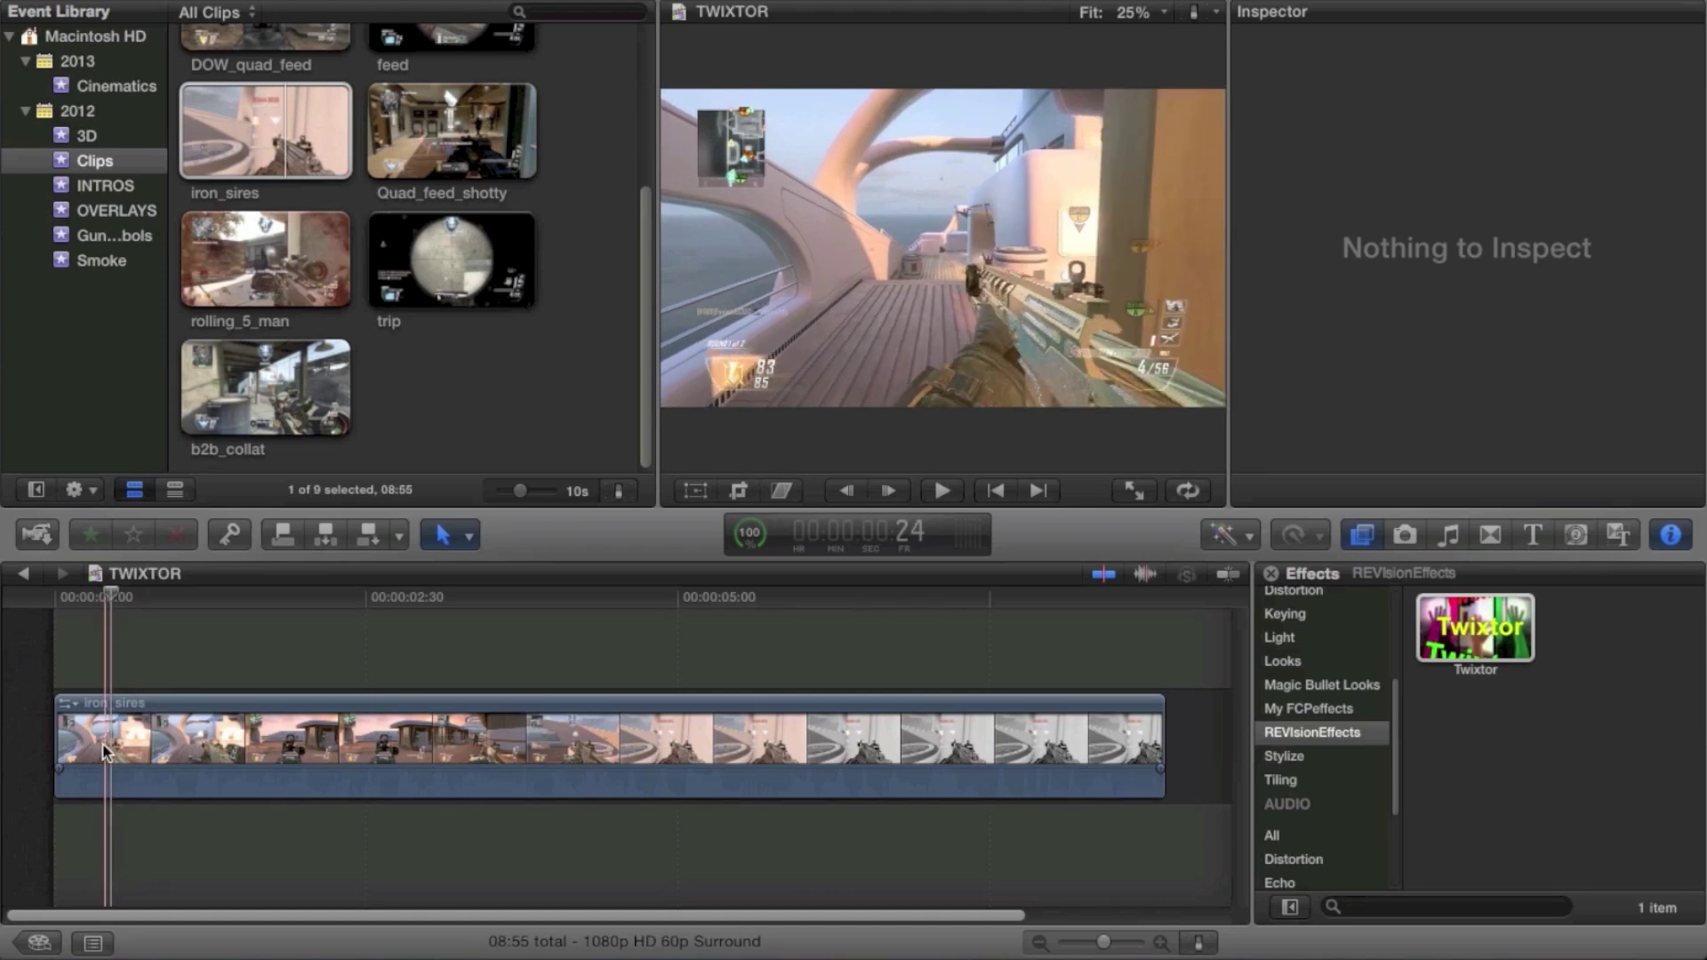
key("r")
key("Right")
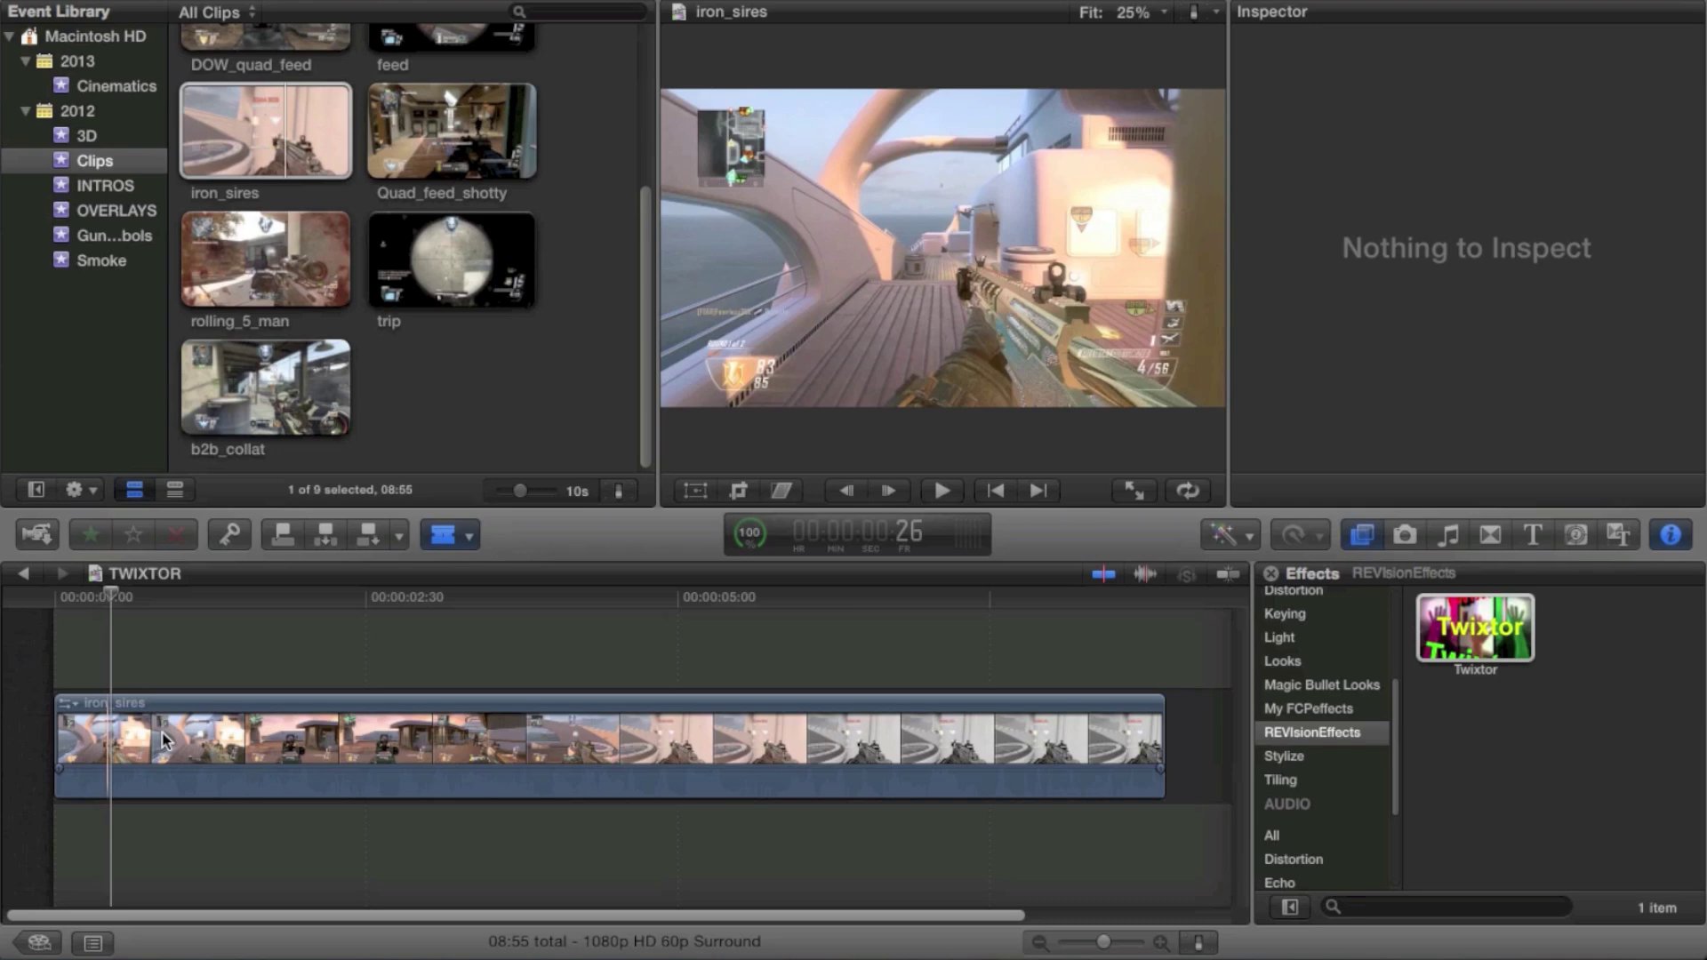
key("super+b")
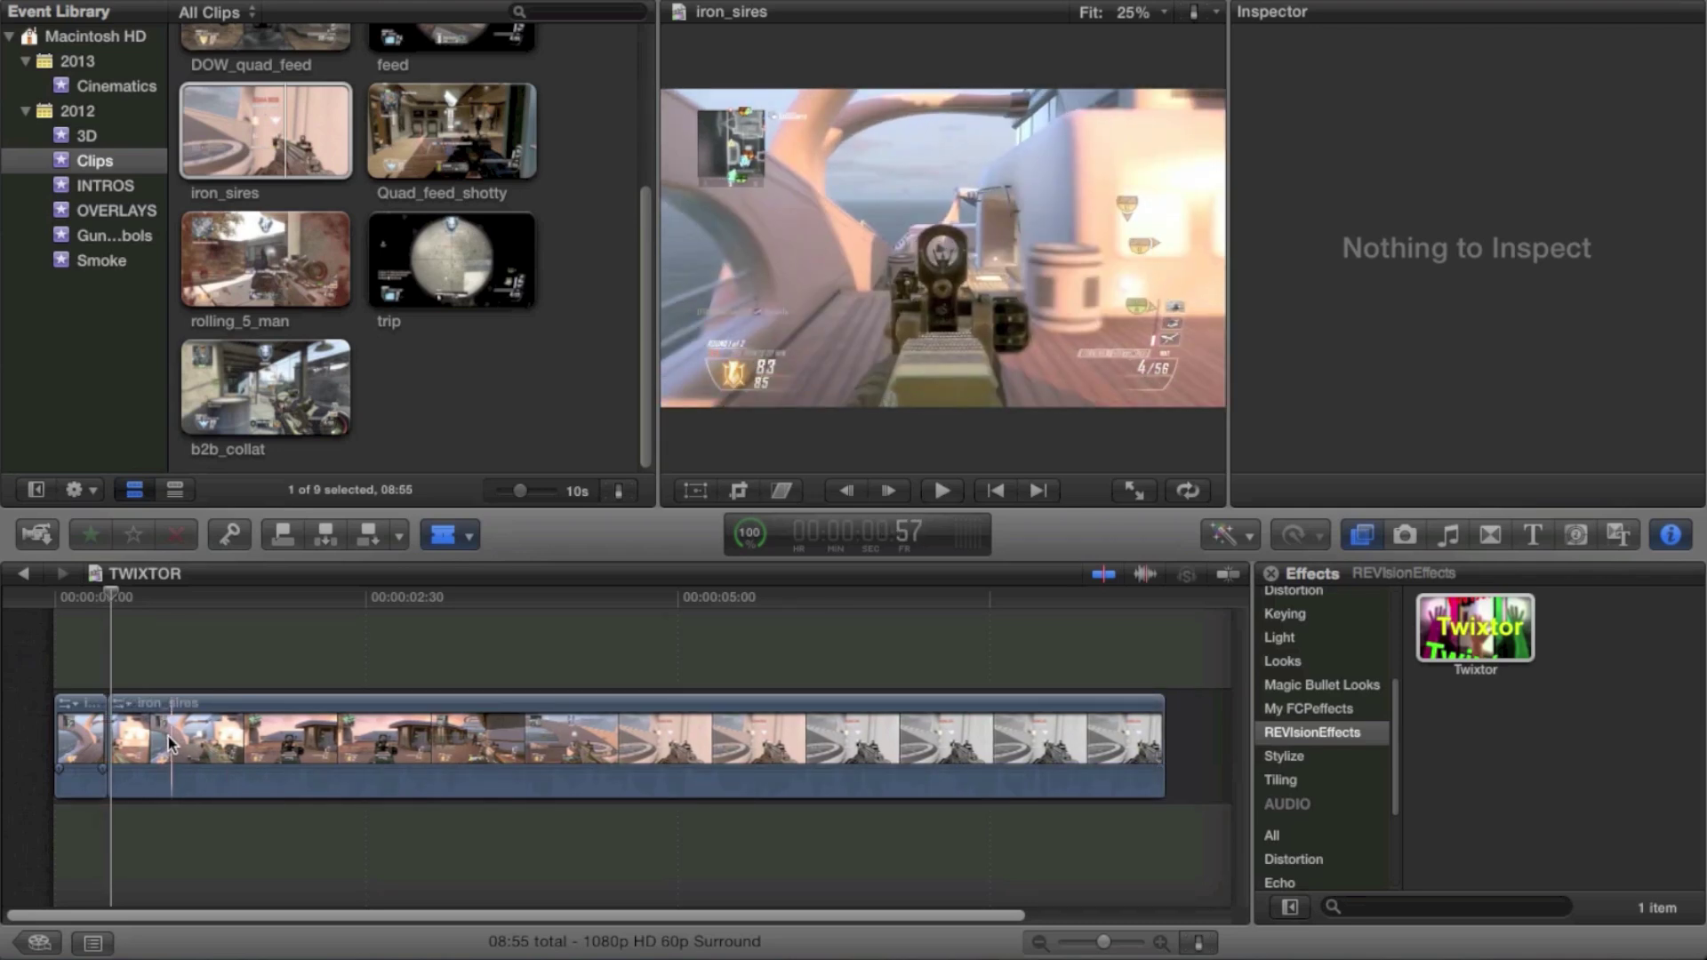
key("super+b")
key("a")
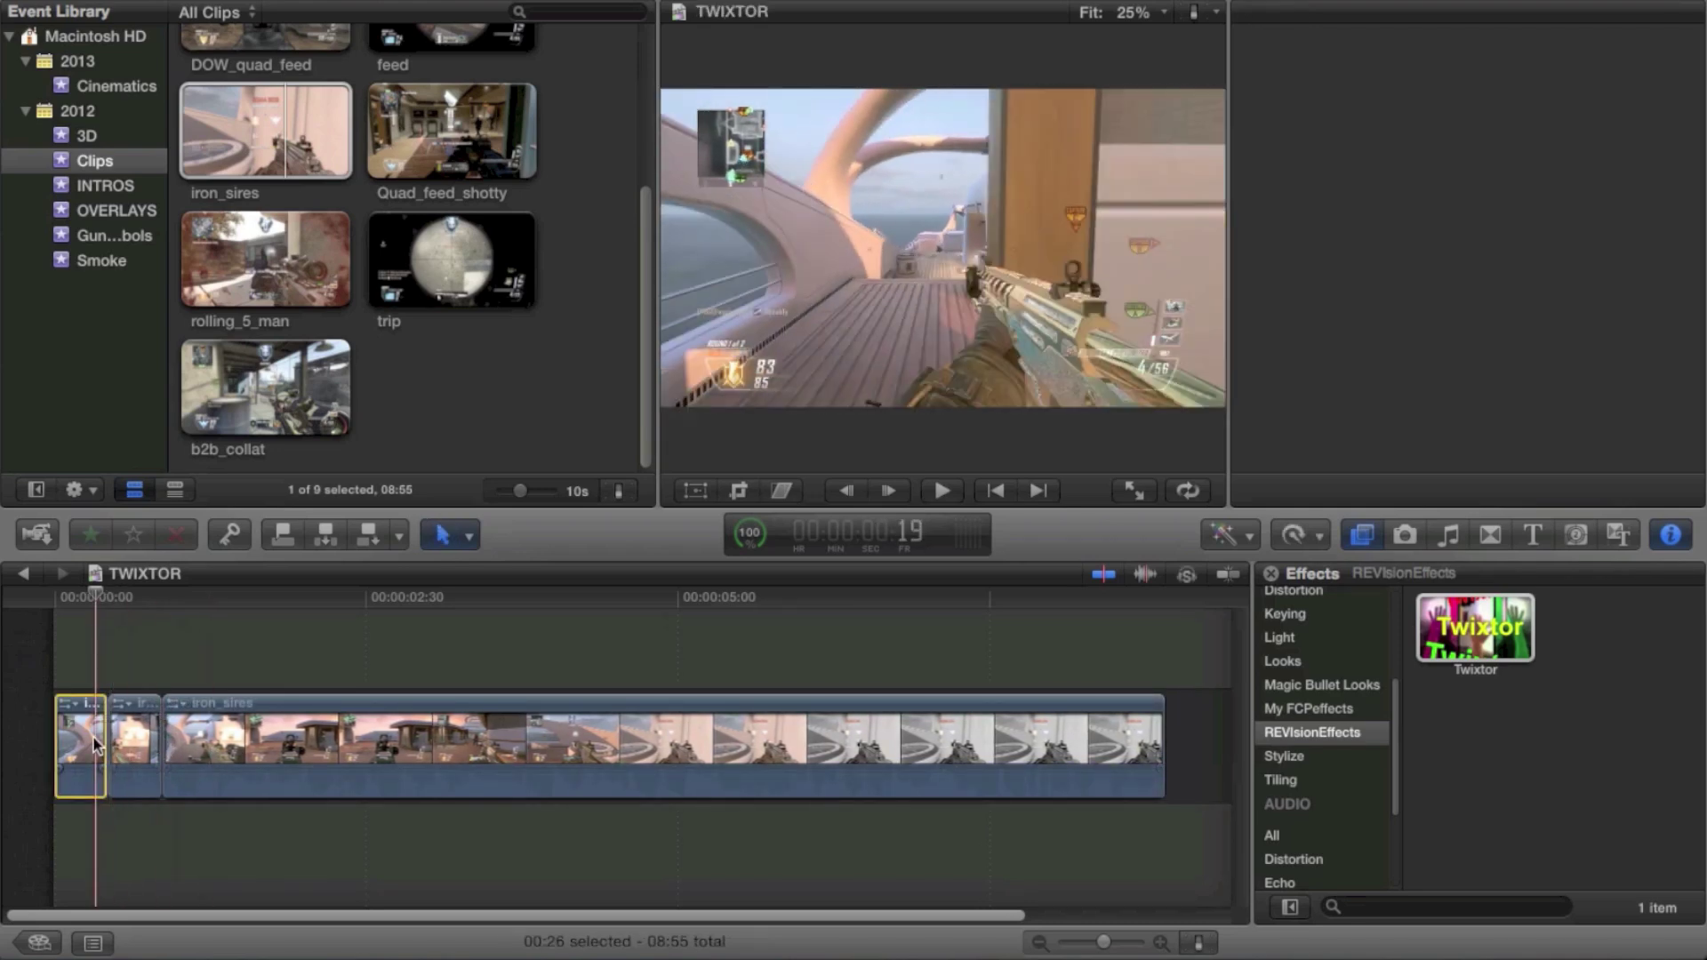
Slow the short section to 14% and set its video quality to Optical Flow
left_click(123, 744)
key("super+r")
left_click_drag(160, 683, 491, 684)
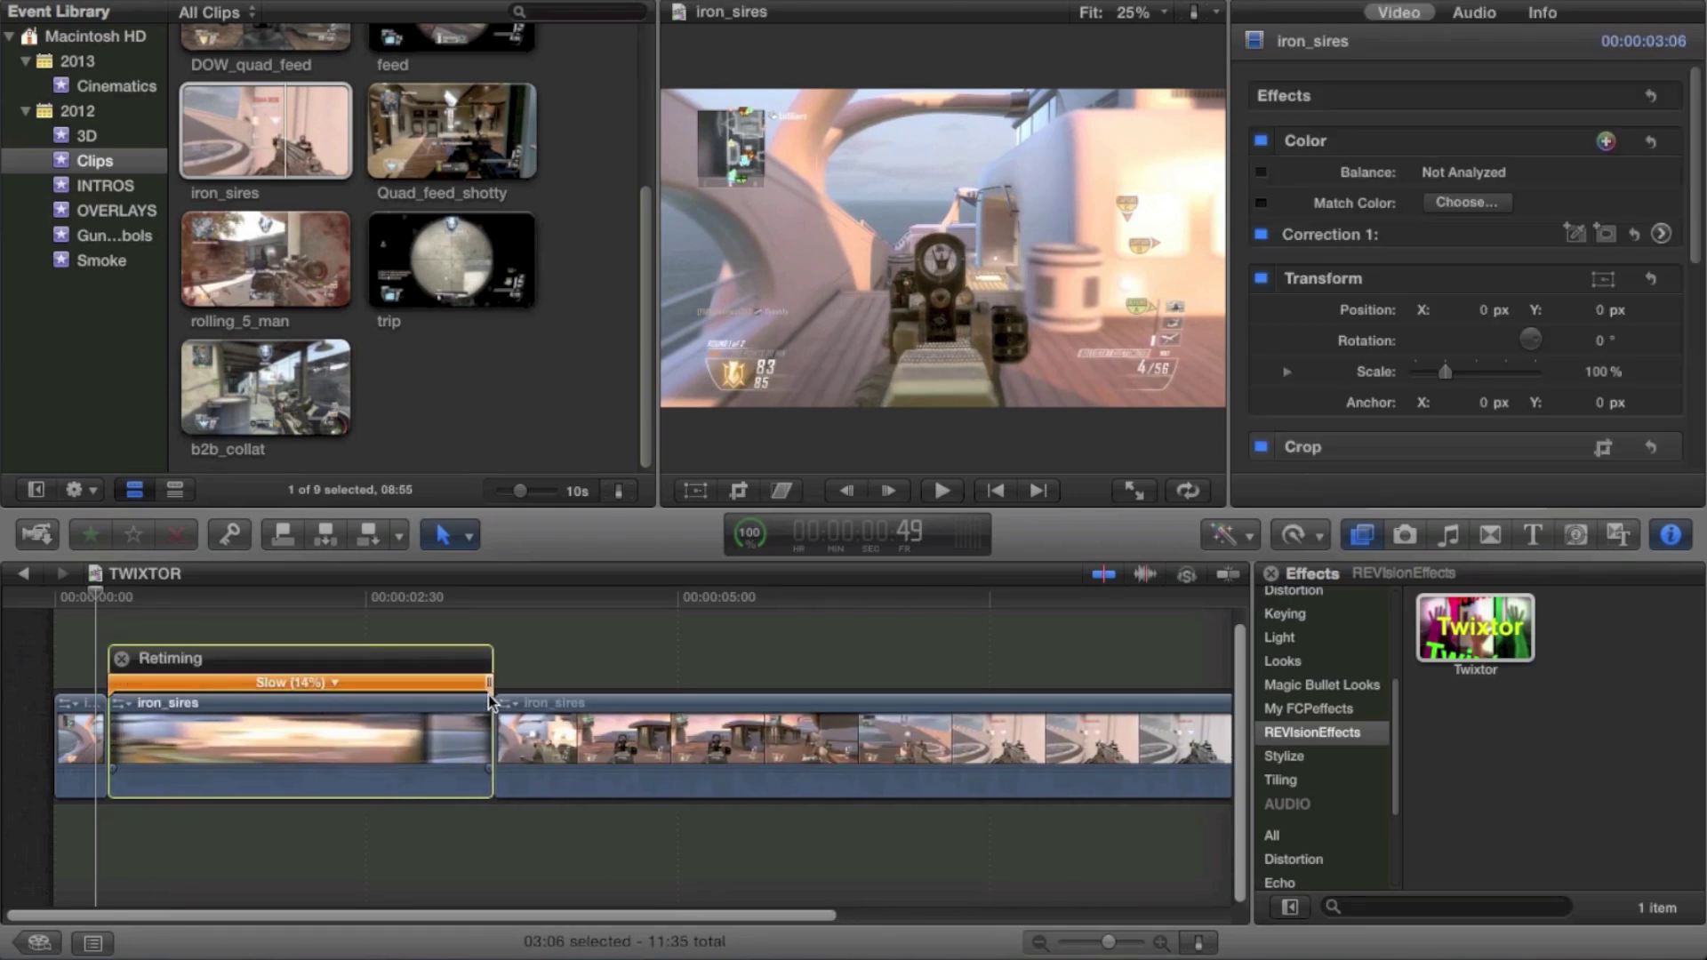
left_click(1285, 537)
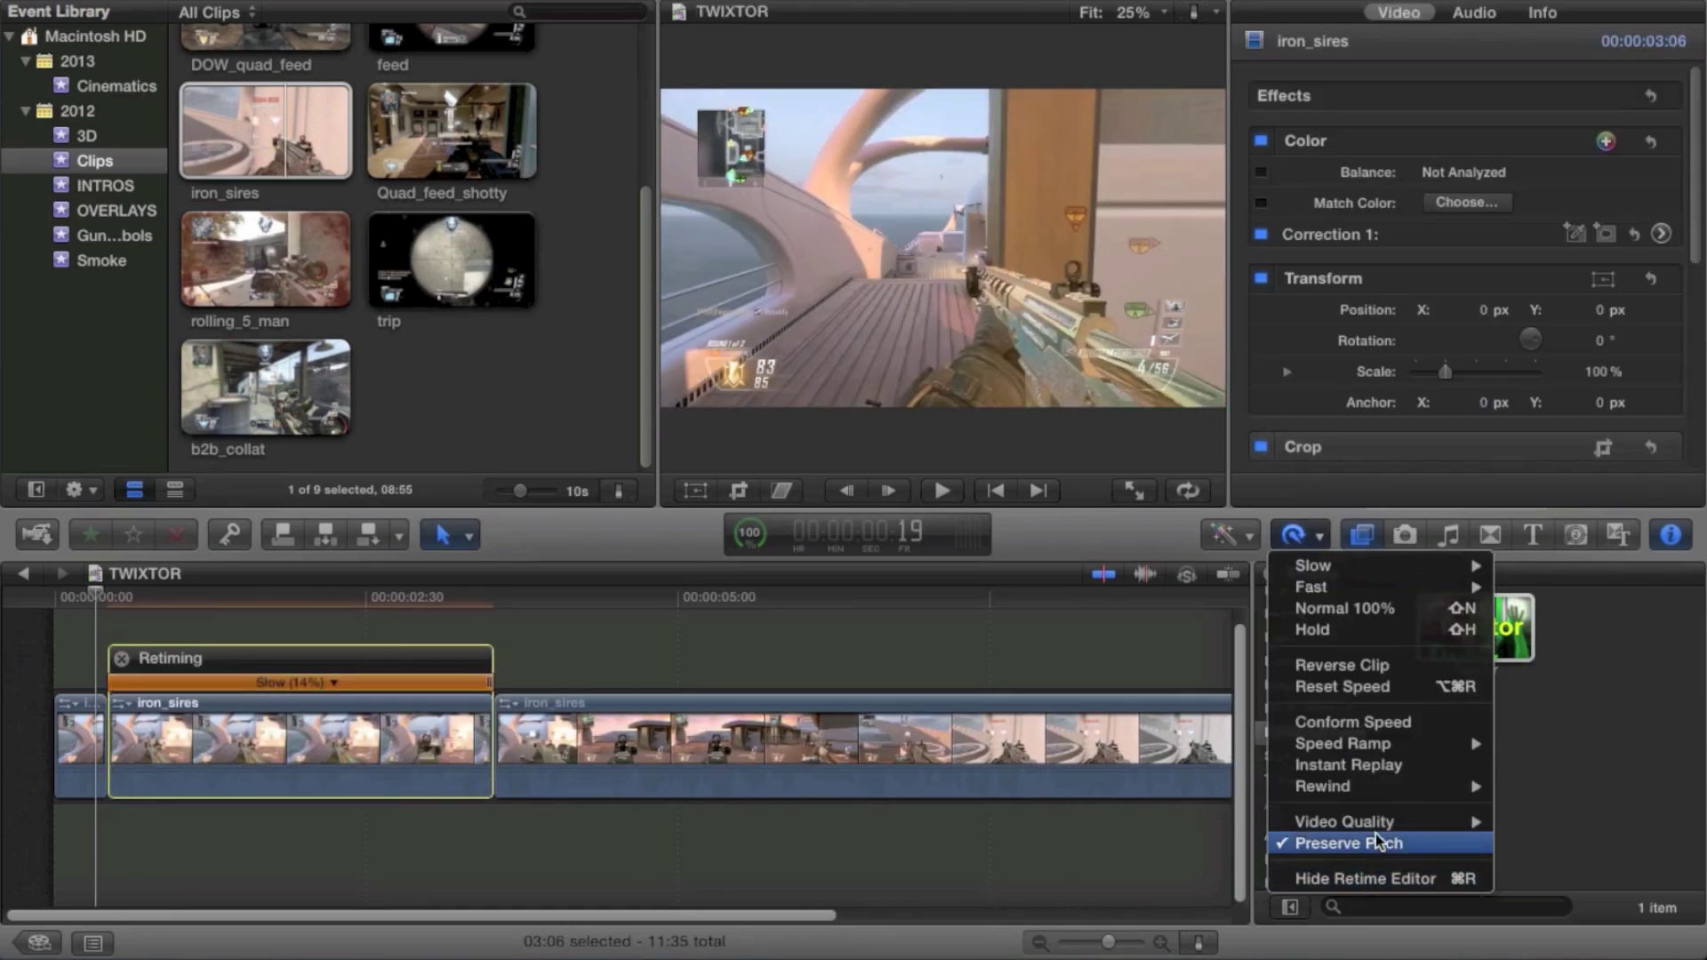
mouse_move(1378, 823)
left_click(1523, 864)
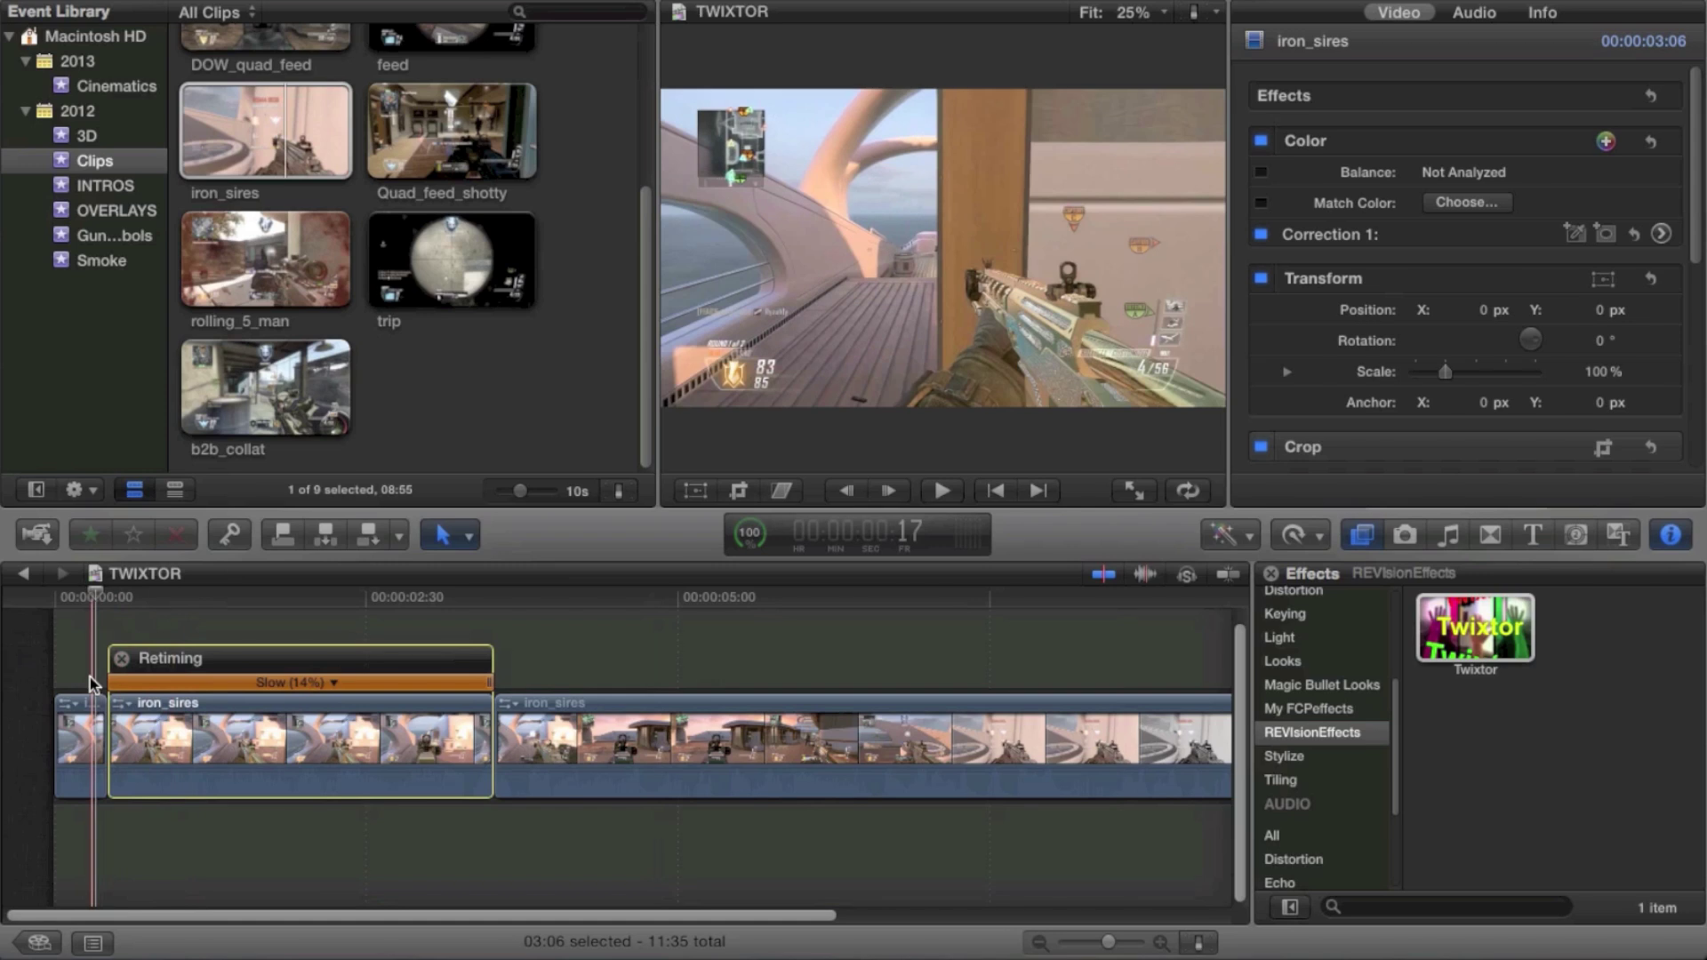
key("space")
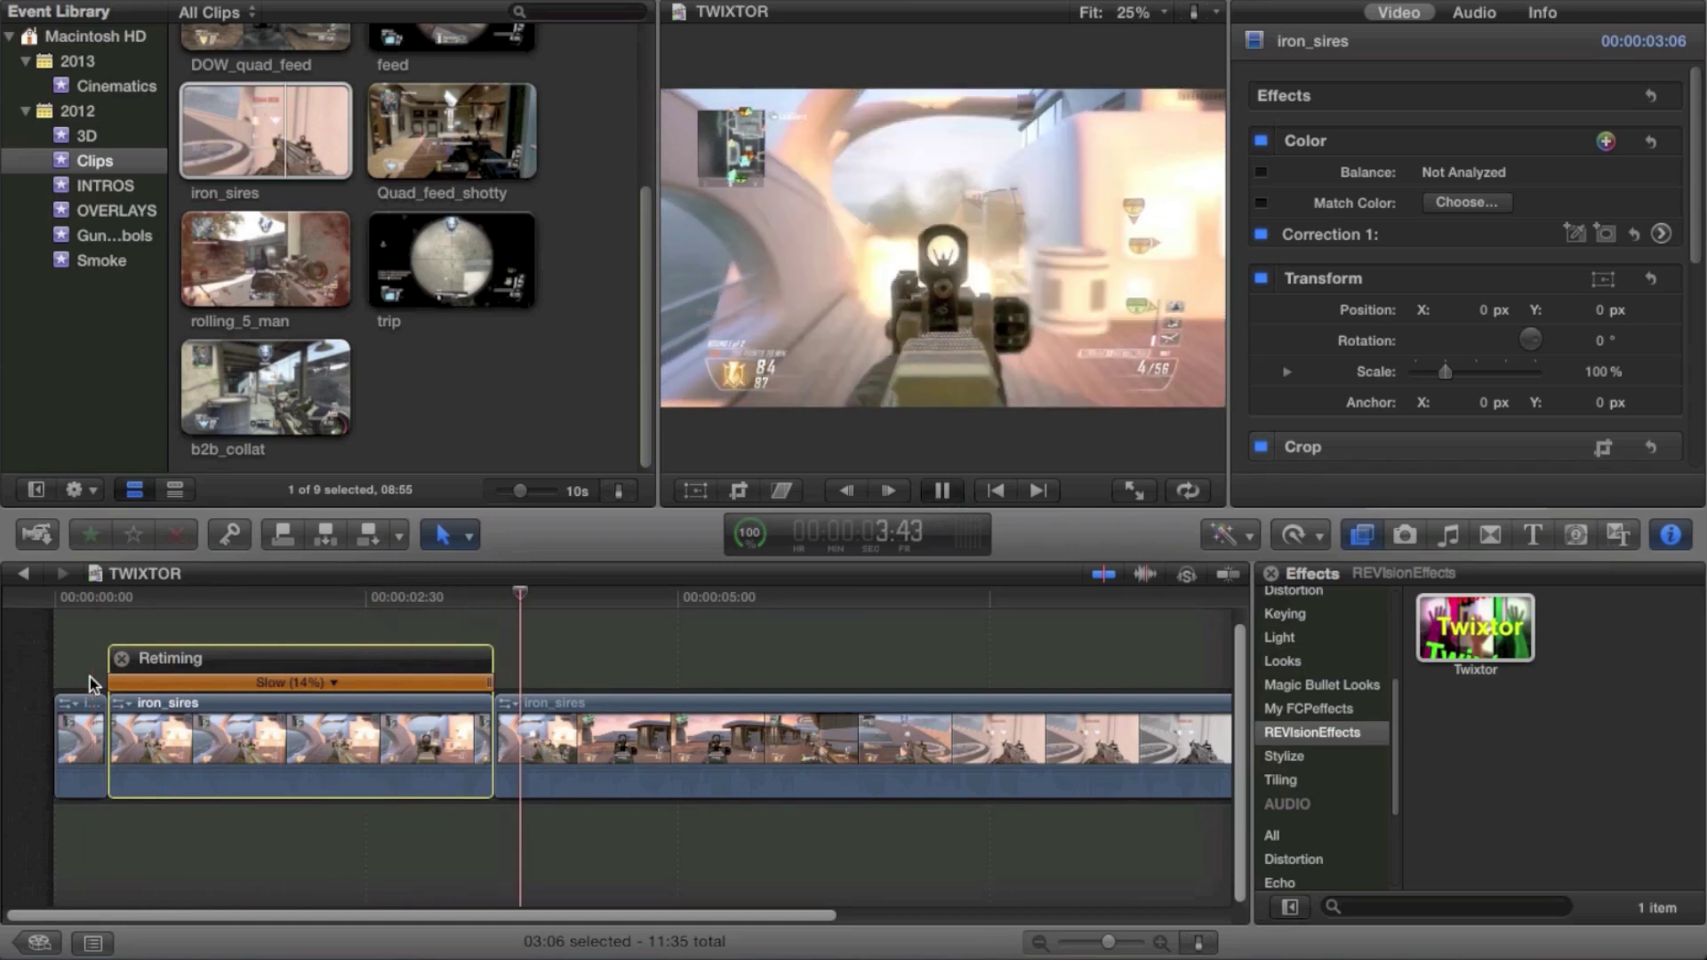
left_click(134, 684)
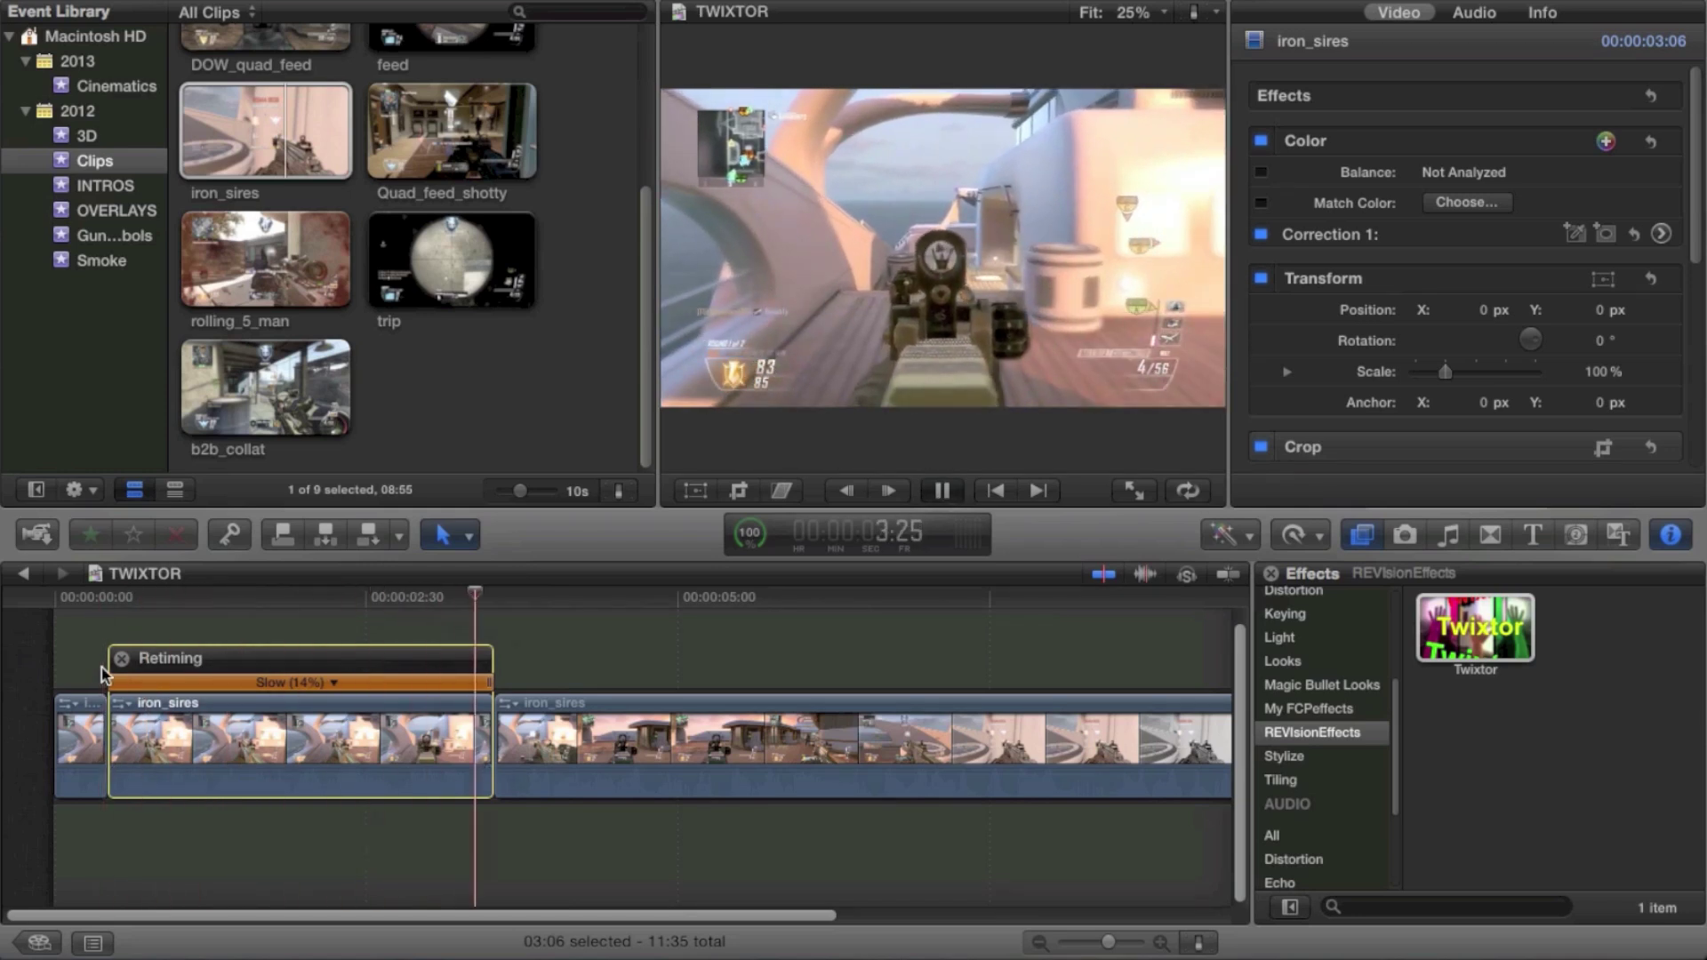
key("space")
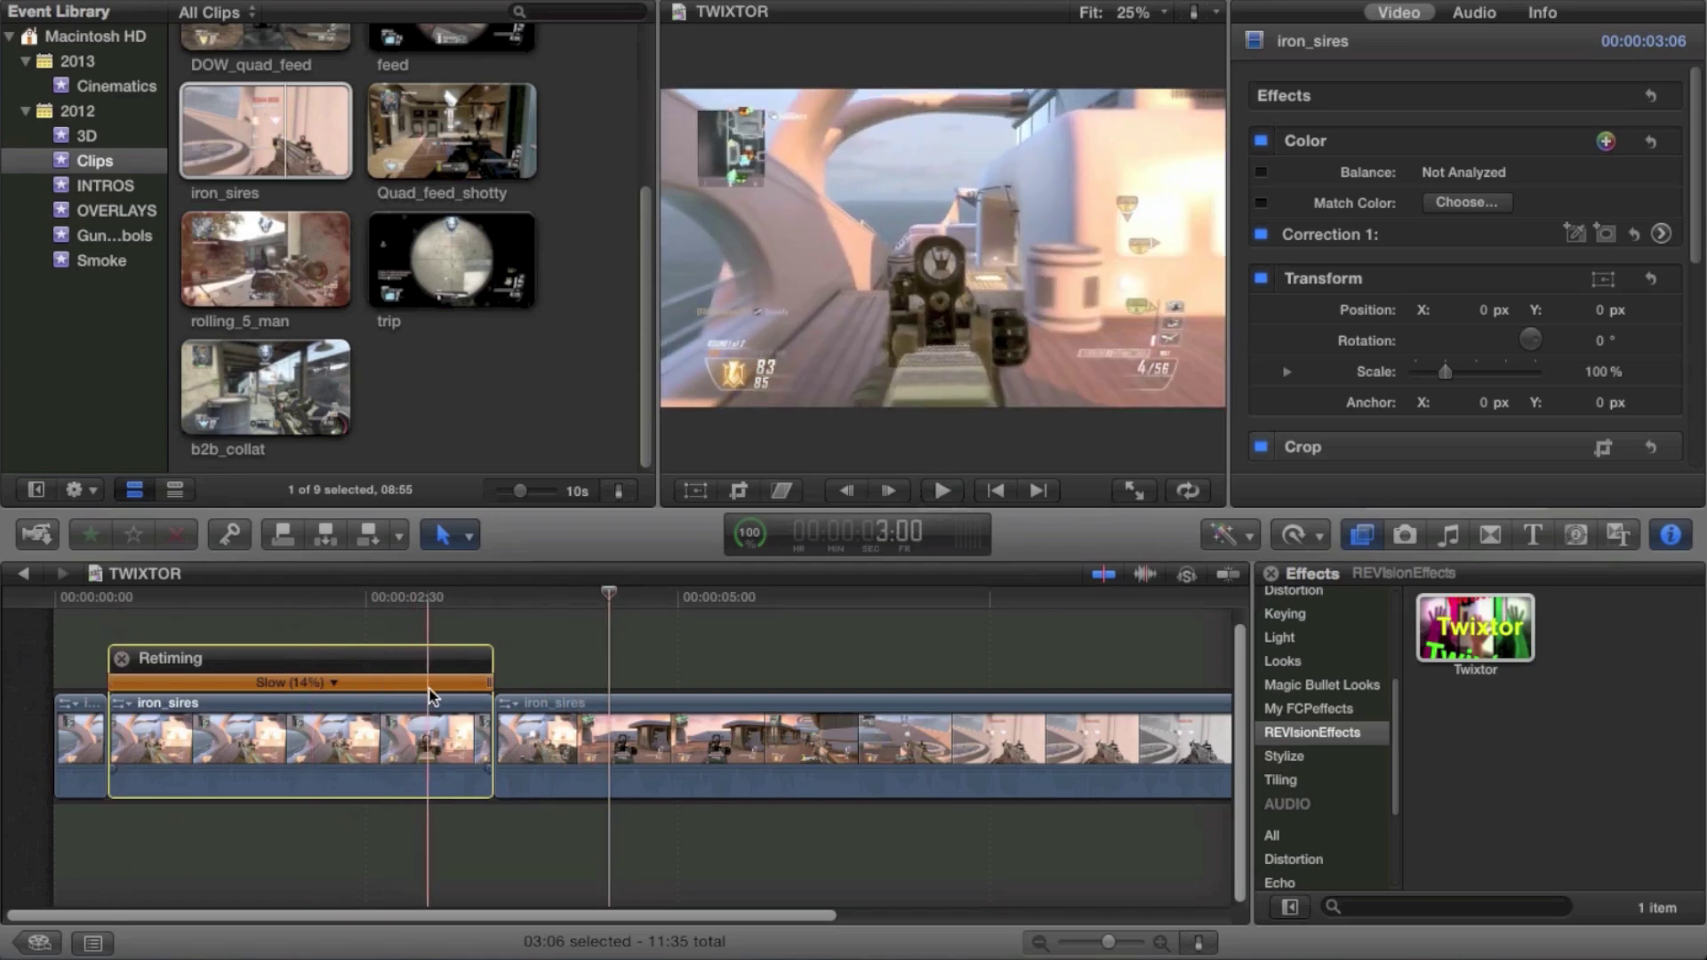